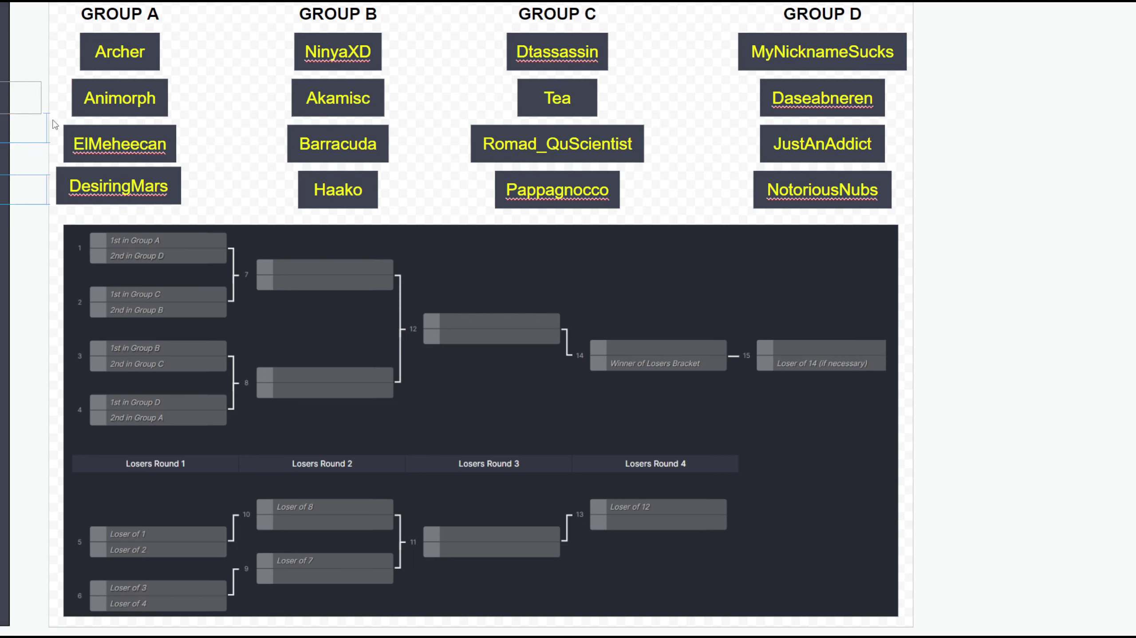
Copy Archer into match 1, Animorph into match 4, Akamisc into match 3 and Barracuda into match 2.
drag(163, 240, 127, 223)
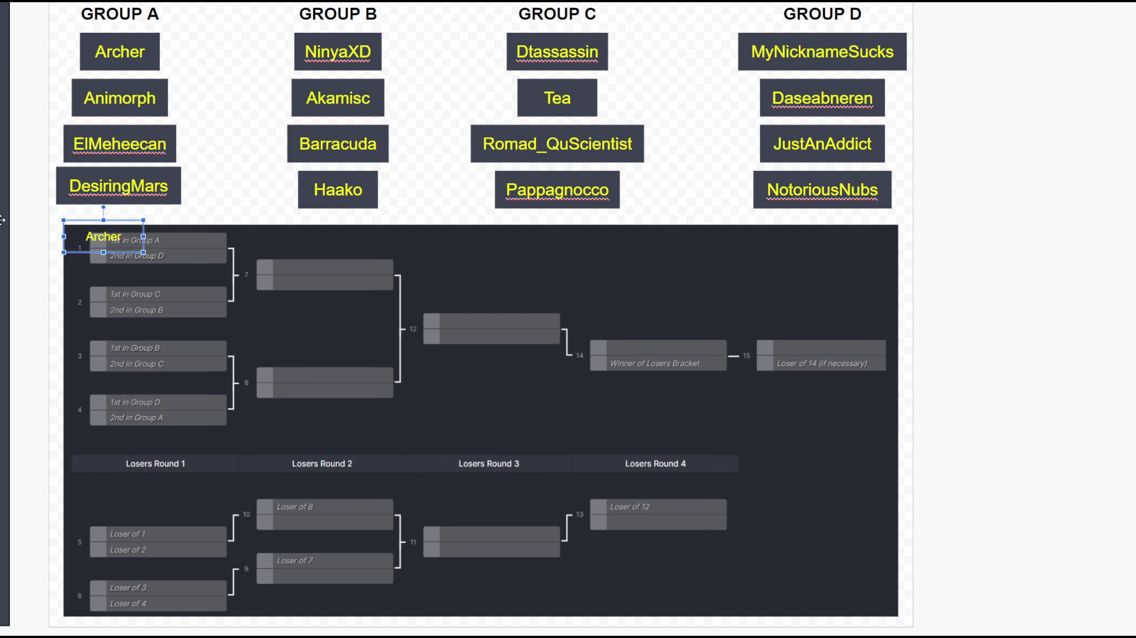
key(Escape)
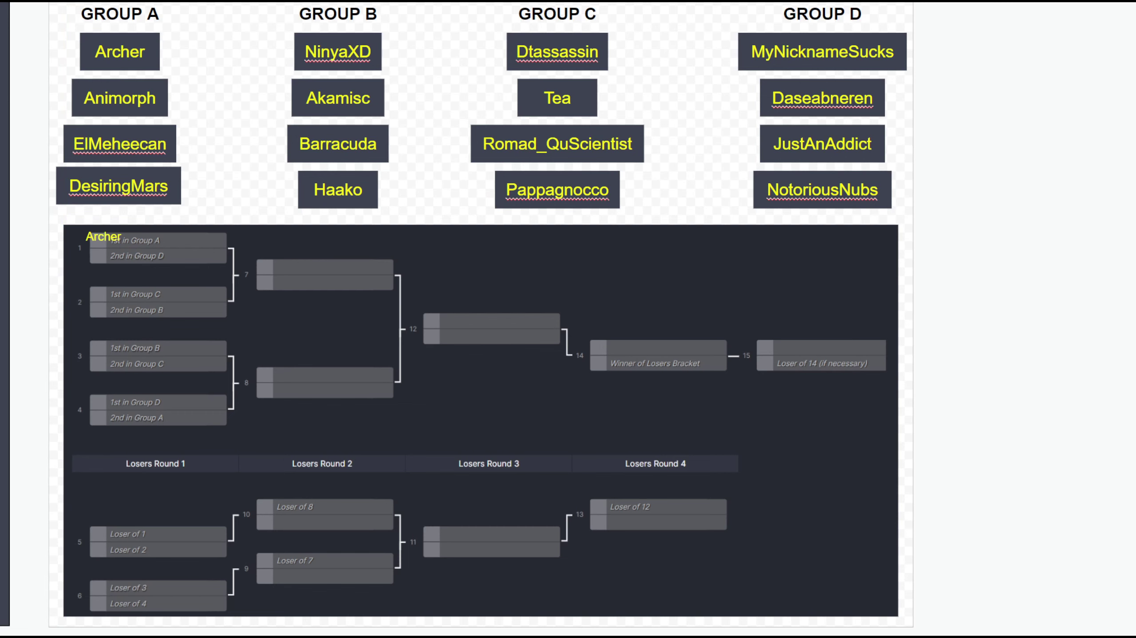
mouse_move(103, 230)
mouse_down()
mouse_move(99, 251)
mouse_move(121, 266)
mouse_move(113, 410)
mouse_move(103, 406)
mouse_up()
text(Animorph)
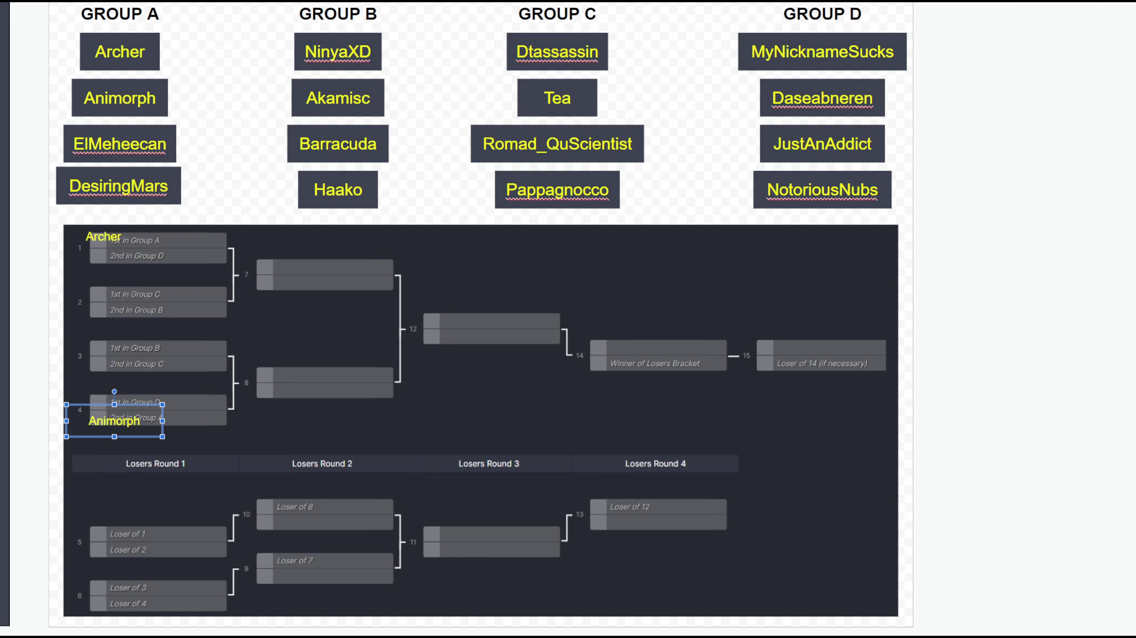
key(Escape)
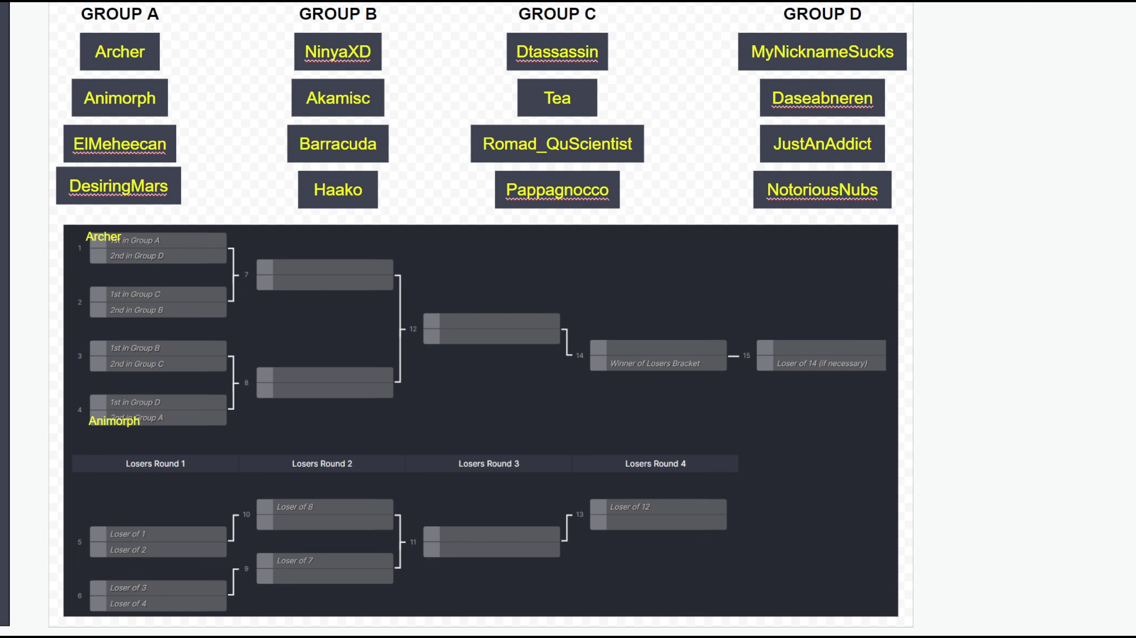
drag(78, 263, 118, 332)
key(Escape)
drag(78, 268, 119, 297)
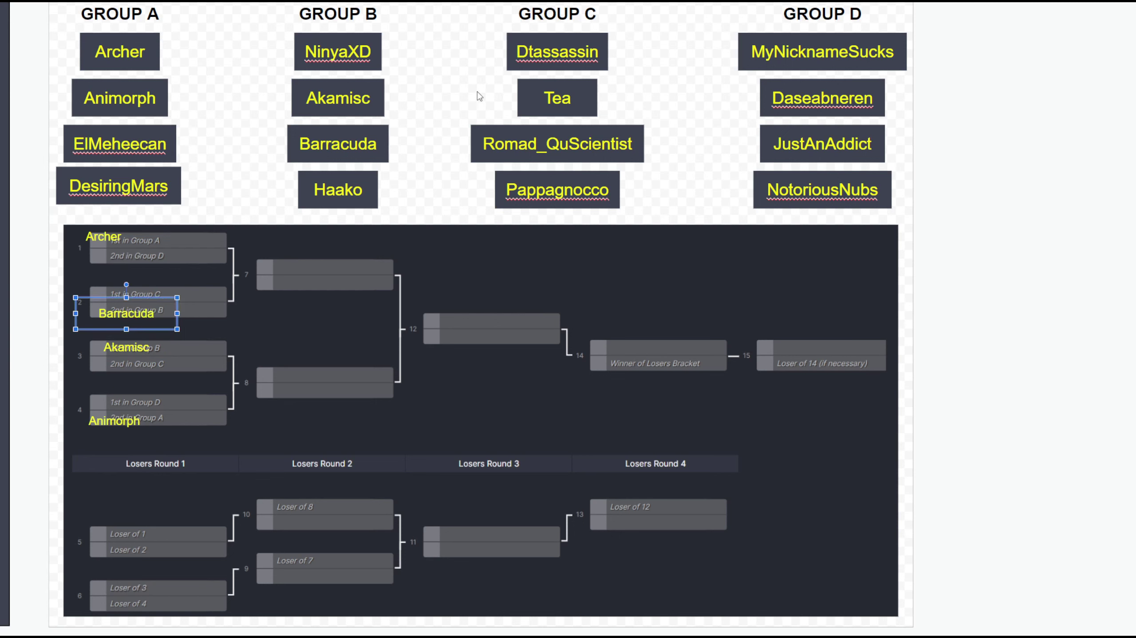
key(Escape)
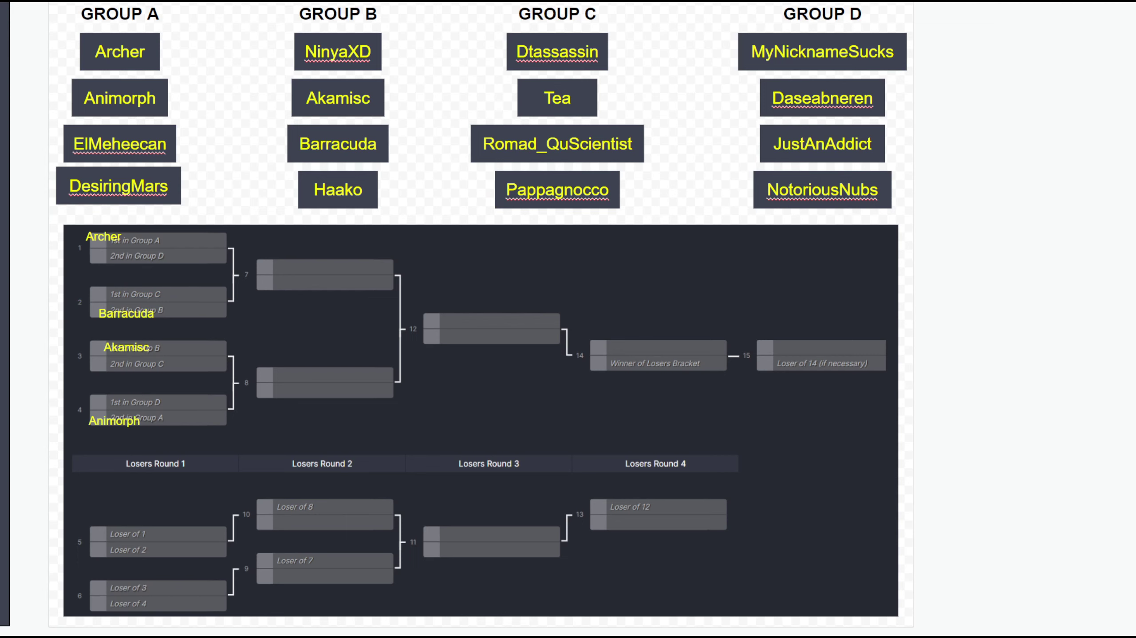
Fill the remaining slots: Dtassasin in match 2, Tea in match 3, MyNicknameSucks in match 4, Daseabneren in match 1.
key(ctrl+v)
mouse_move(69, 293)
mouse_down()
mouse_move(109, 273)
mouse_move(88, 285)
mouse_up()
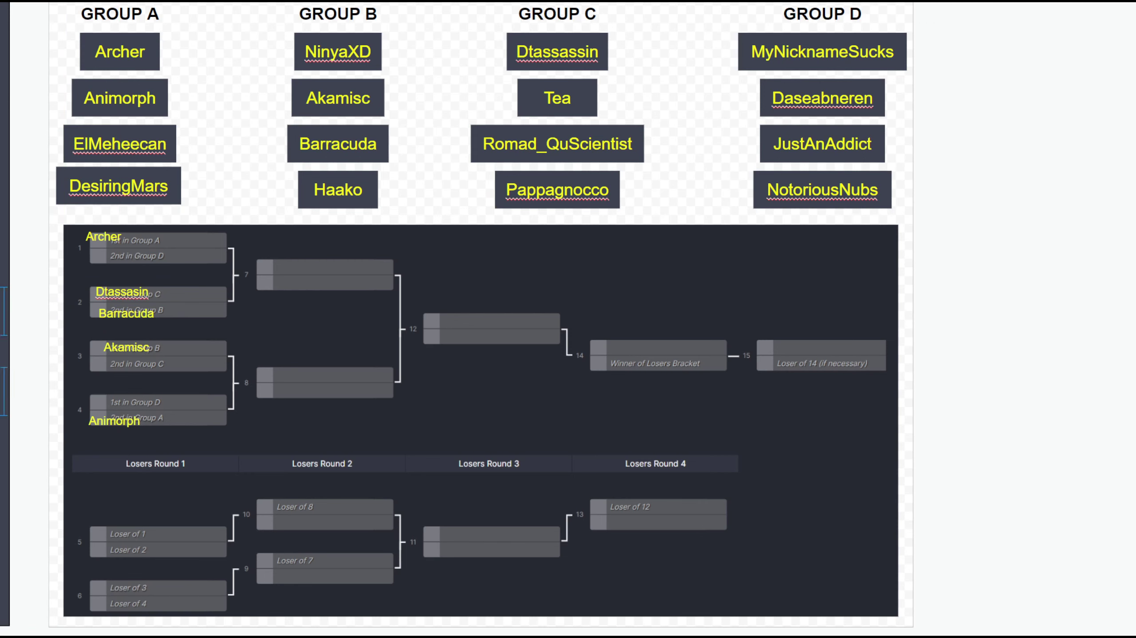
drag(120, 340, 120, 350)
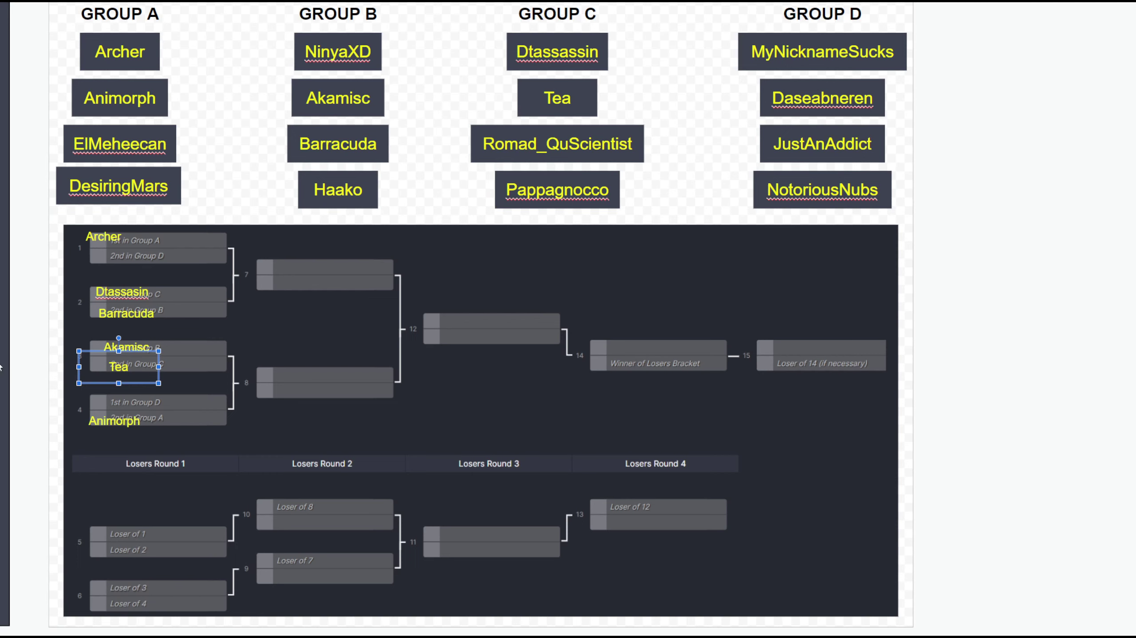
key(Escape)
drag(190, 500, 178, 390)
mouse_move(9, 456)
mouse_down()
mouse_move(147, 273)
mouse_move(146, 245)
mouse_up()
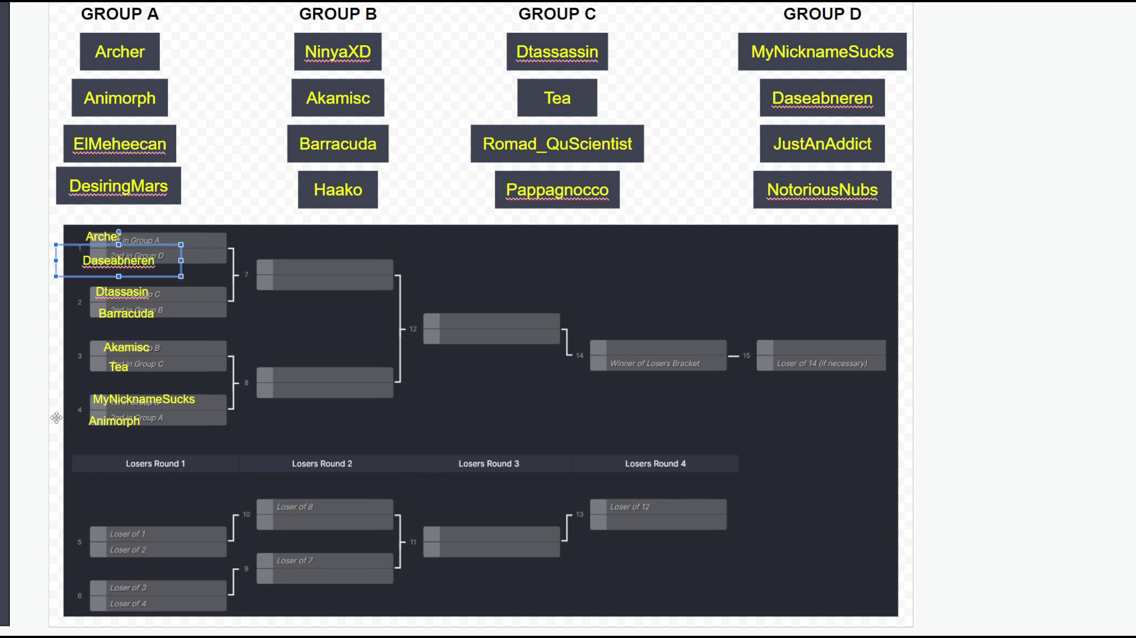
click(38, 373)
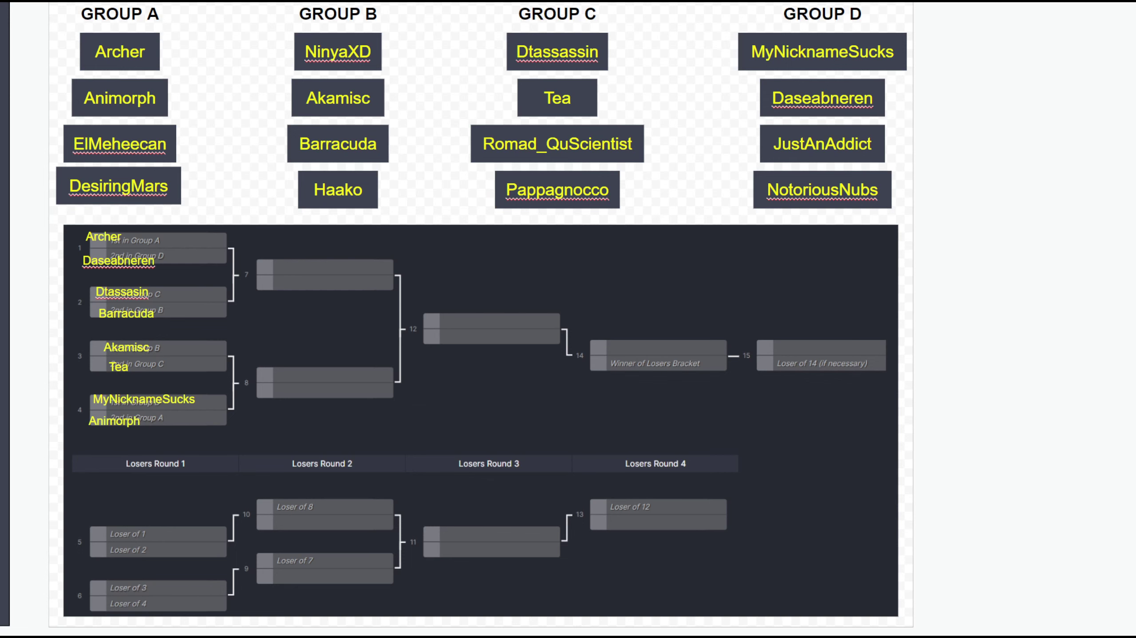
key(ctrl+v)
mouse_move(339, 233)
mouse_down()
mouse_move(311, 236)
mouse_move(316, 249)
mouse_up()
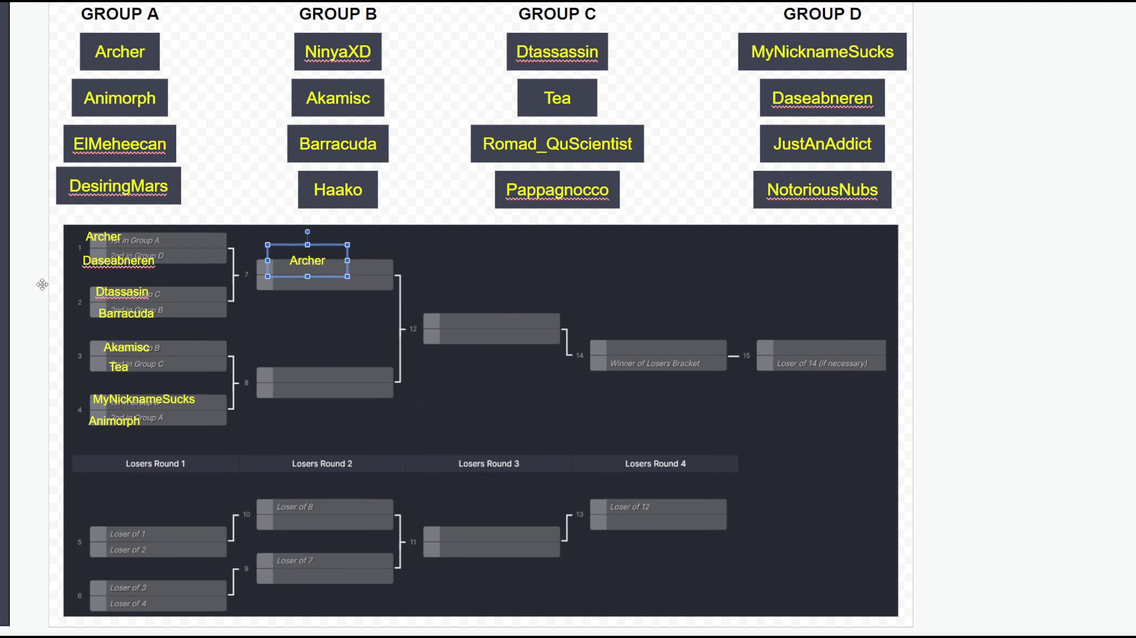
key(Escape)
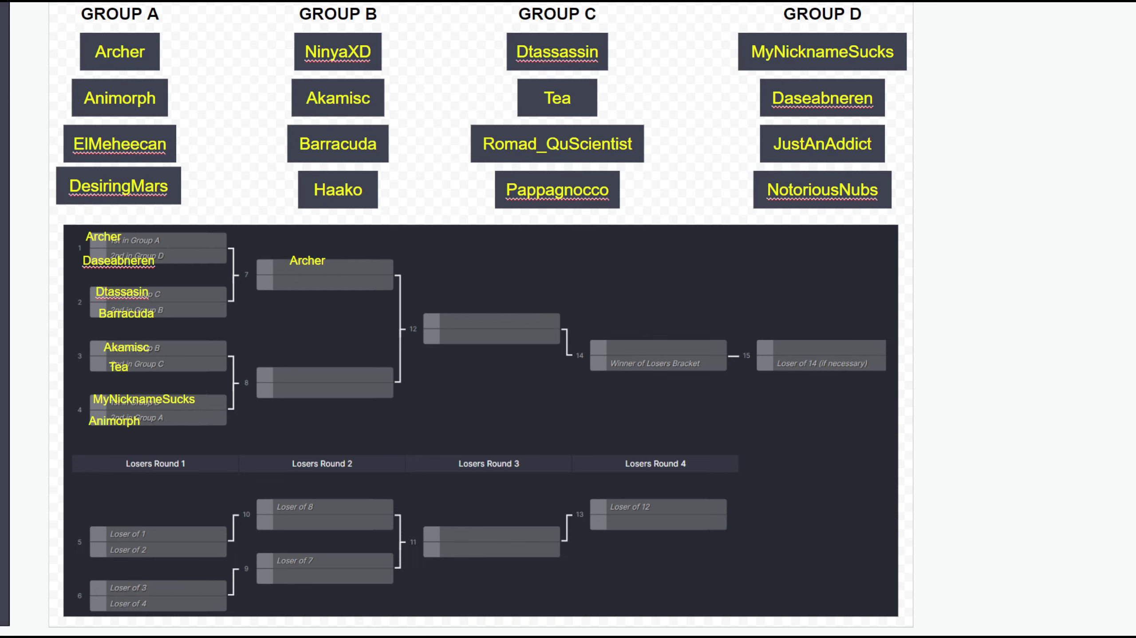
key(ctrl+v)
drag(228, 304, 309, 268)
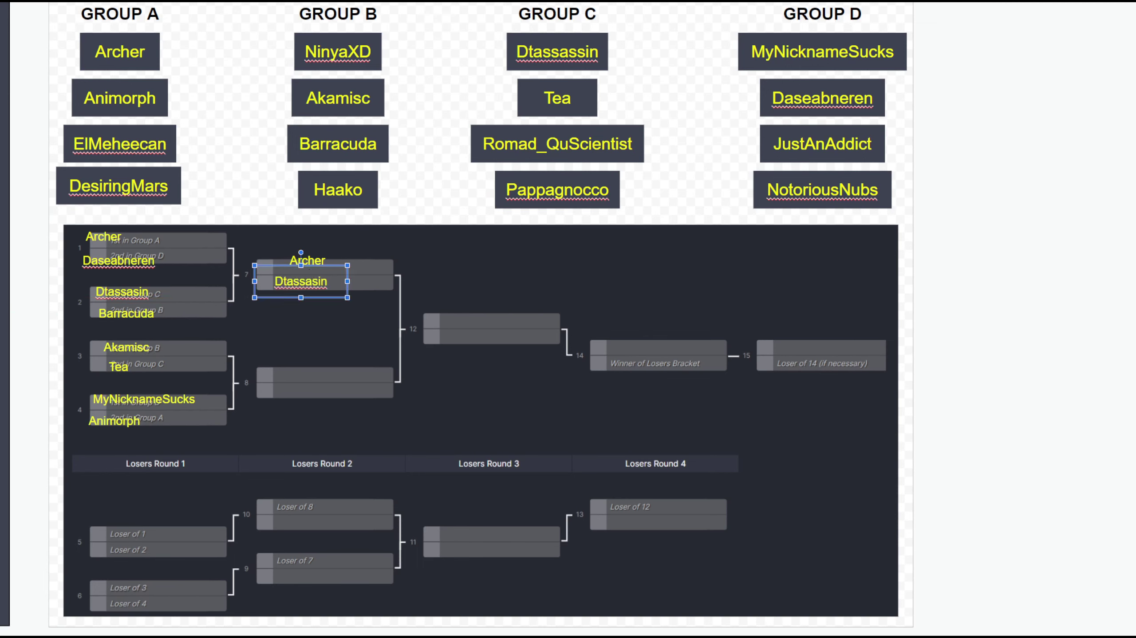
key(Escape)
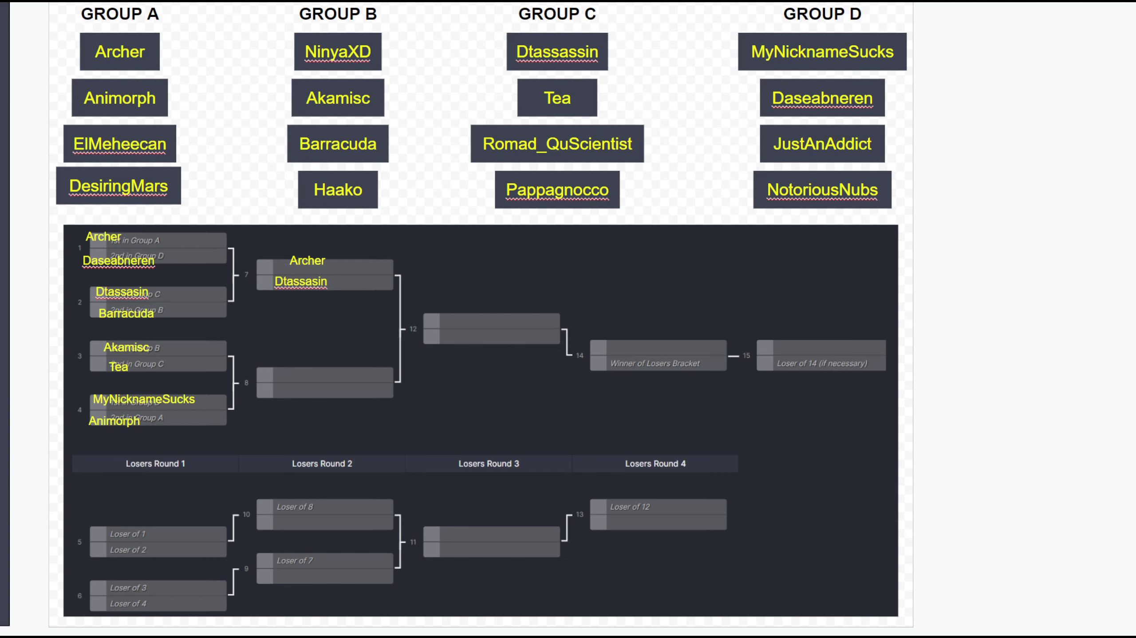
key(ctrl+v)
drag(312, 350, 317, 359)
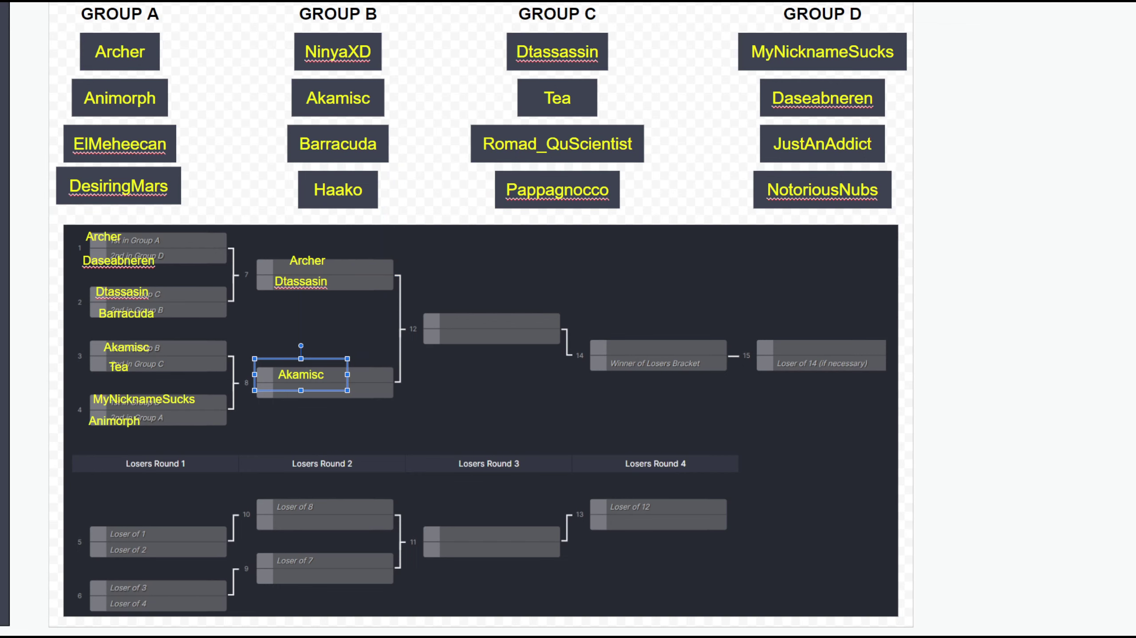
key(Escape)
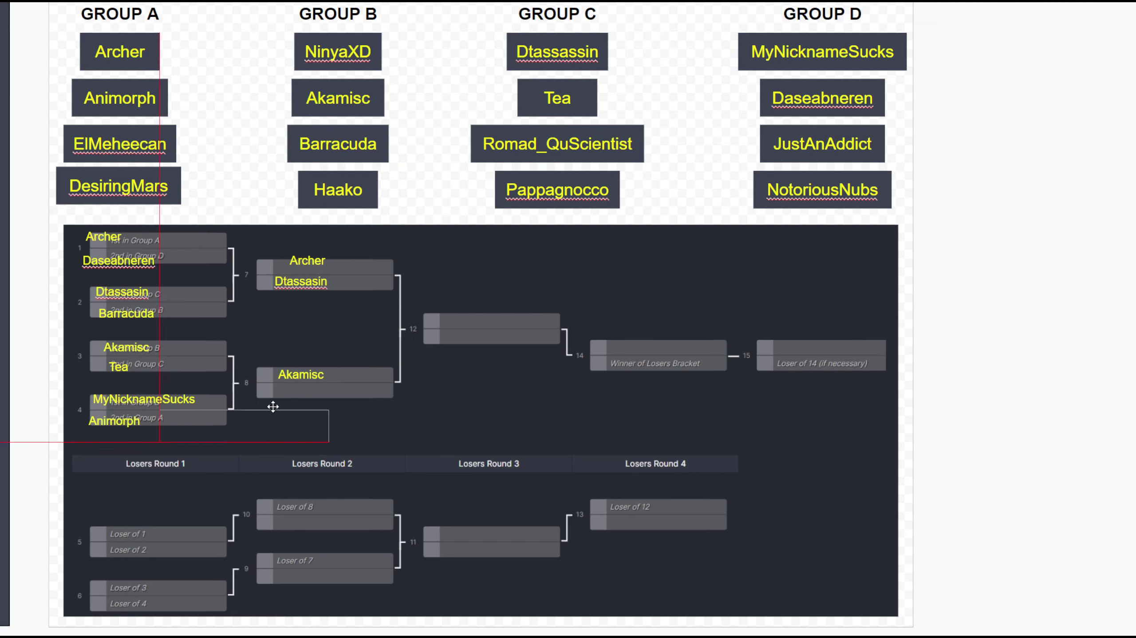
key(ctrl+v)
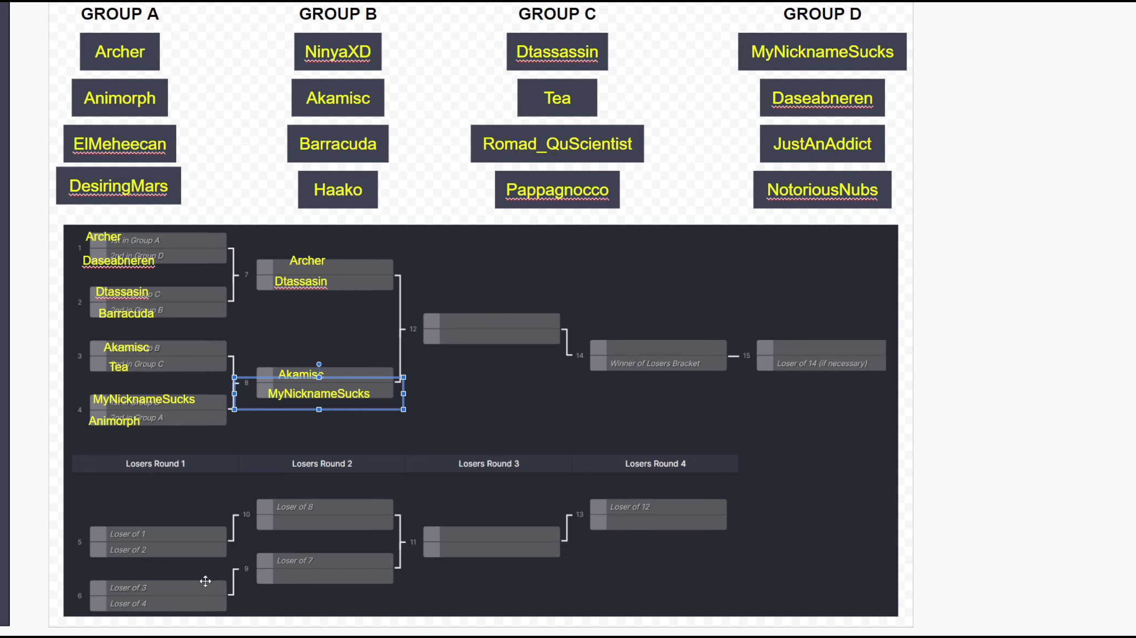
click(330, 268)
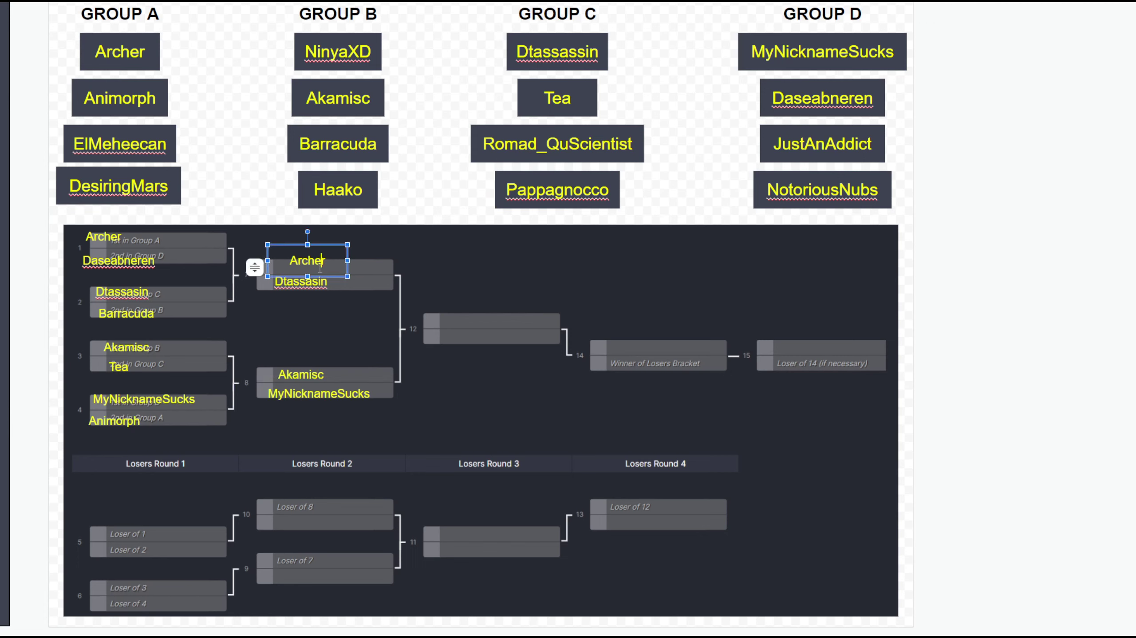
key(Tab)
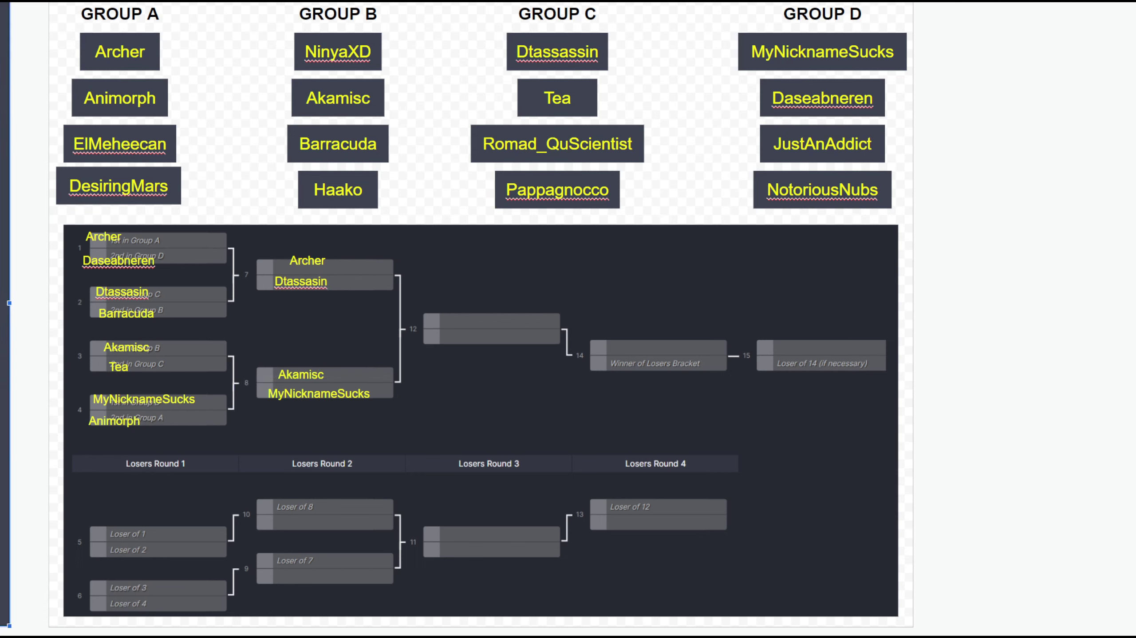
mouse_move(134, 268)
mouse_down()
mouse_move(54, 224)
mouse_move(344, 298)
mouse_move(446, 311)
mouse_up()
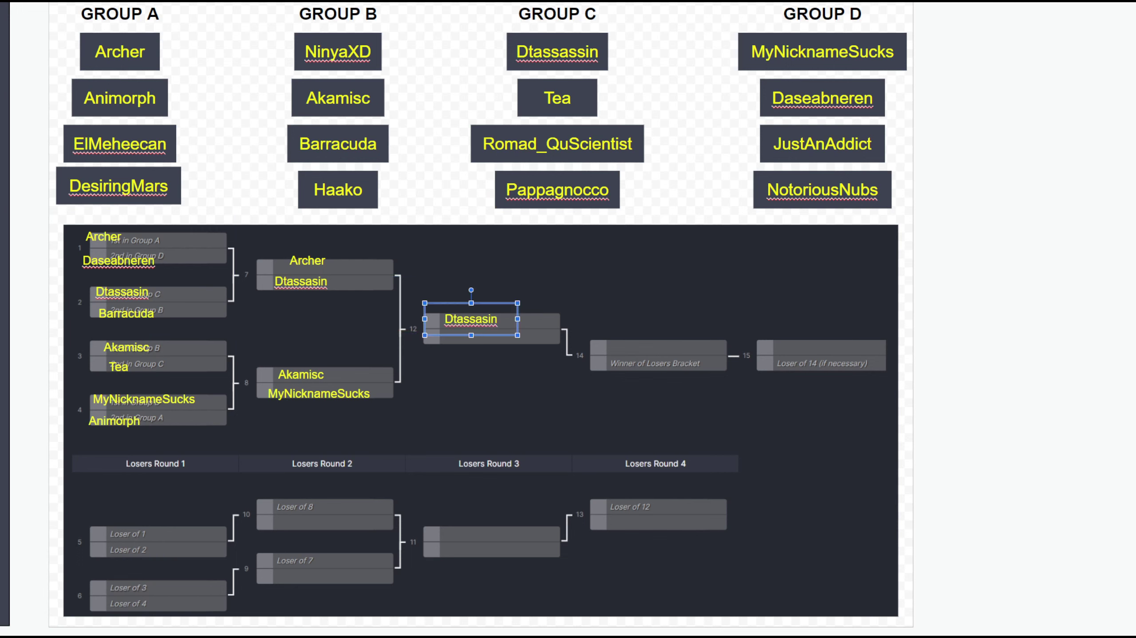
key(Escape)
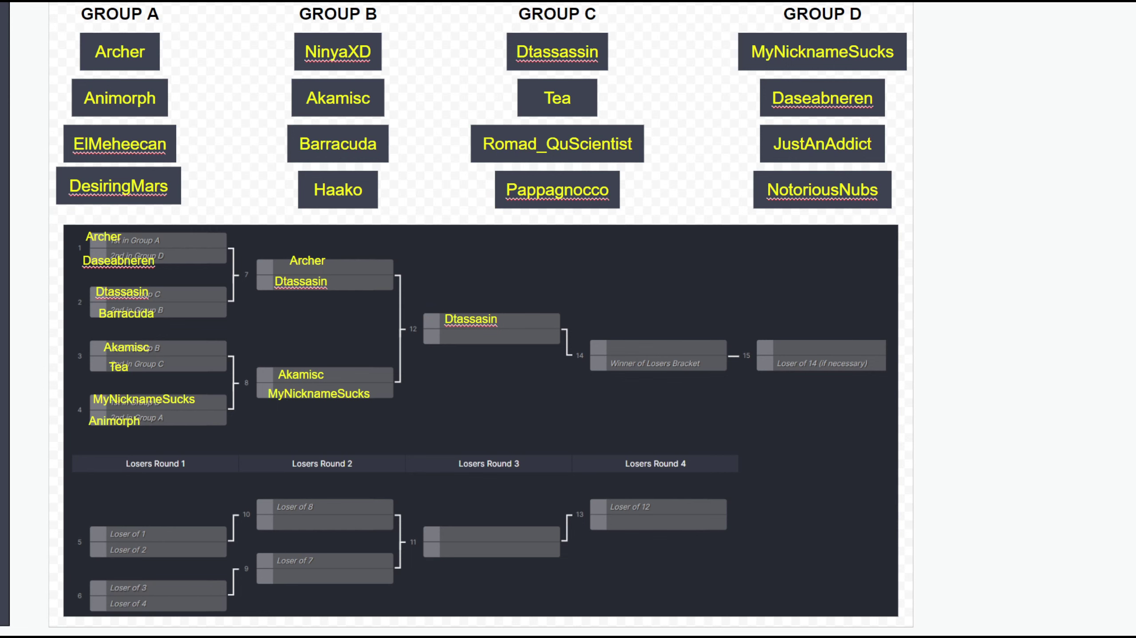
drag(270, 412, 424, 353)
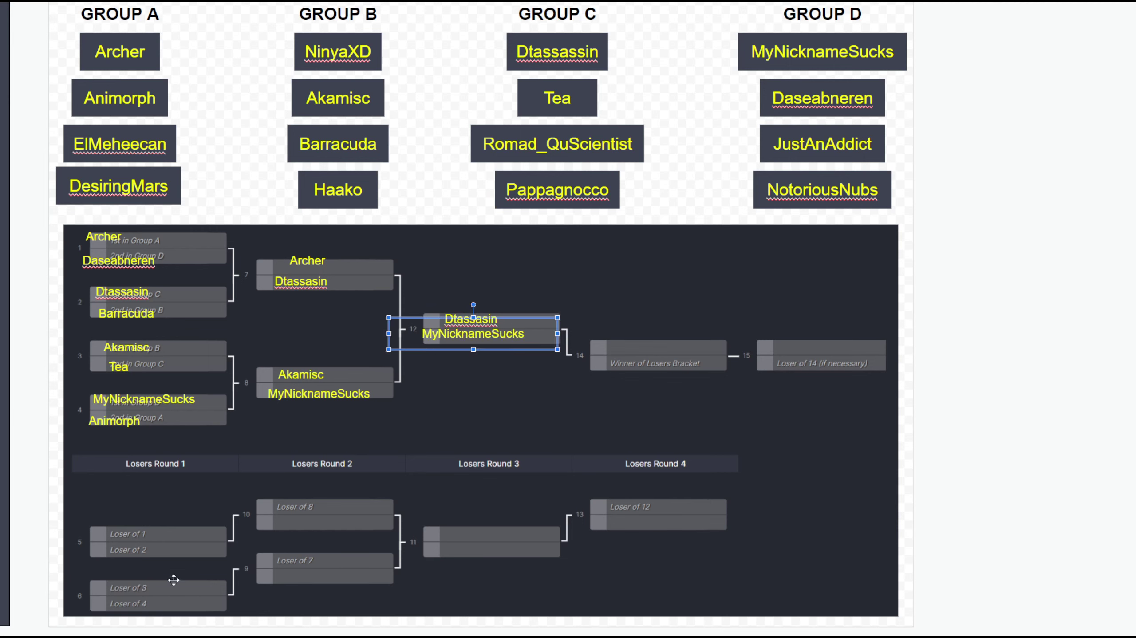
Pair Daseabneren vs Barracuda in losers match 5 and Tea vs Animorph in match 6.
click(6, 342)
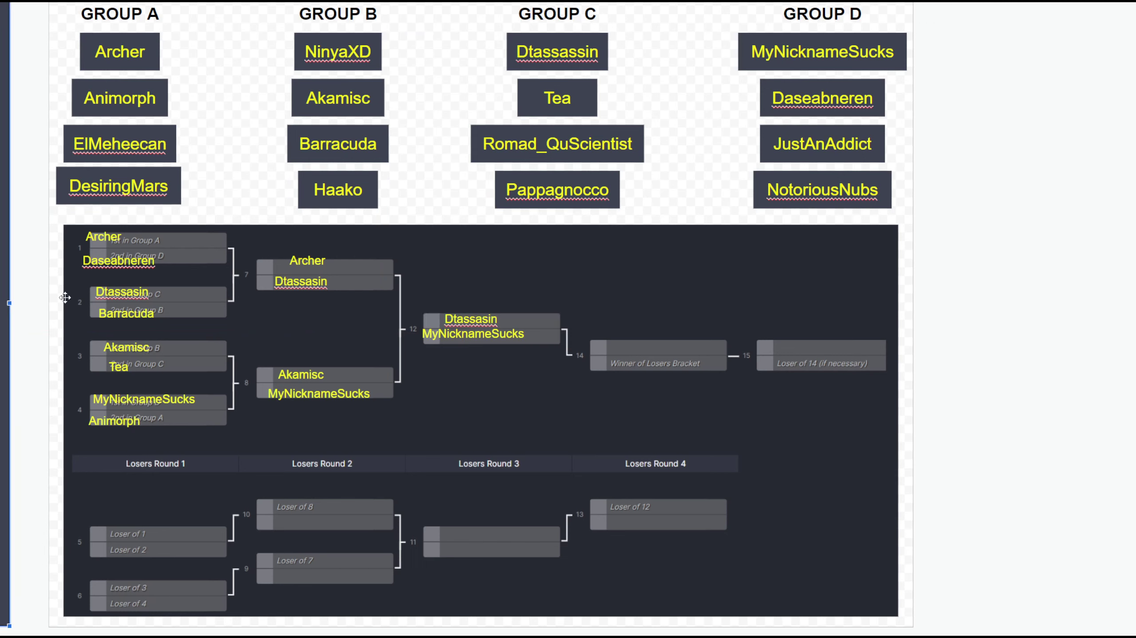
key(Escape)
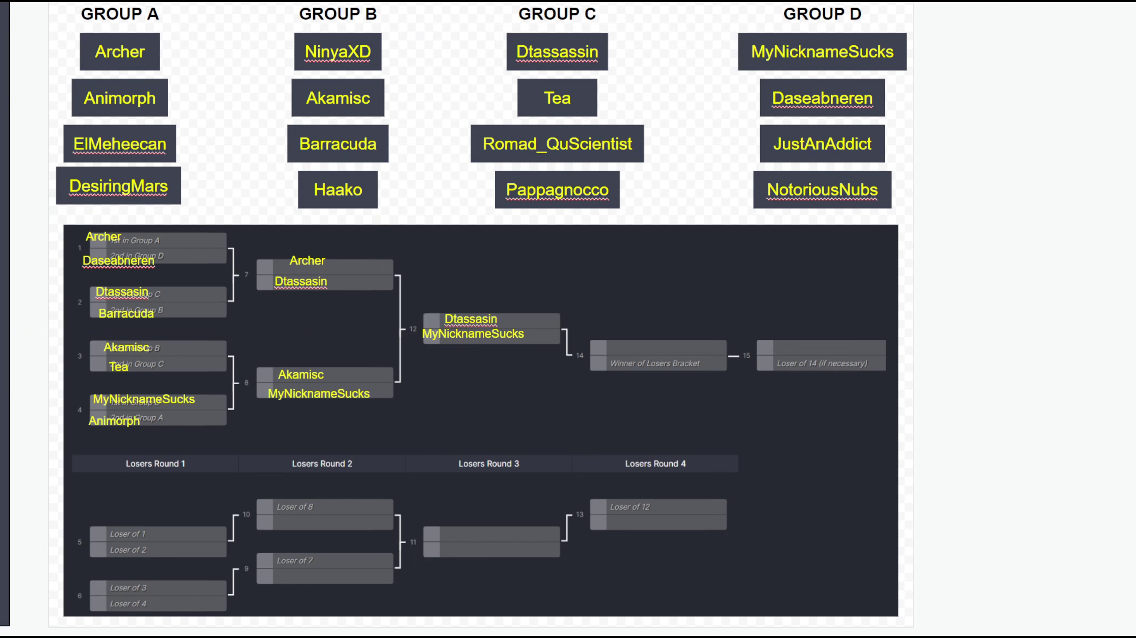
key(ctrl+v)
drag(152, 507, 134, 531)
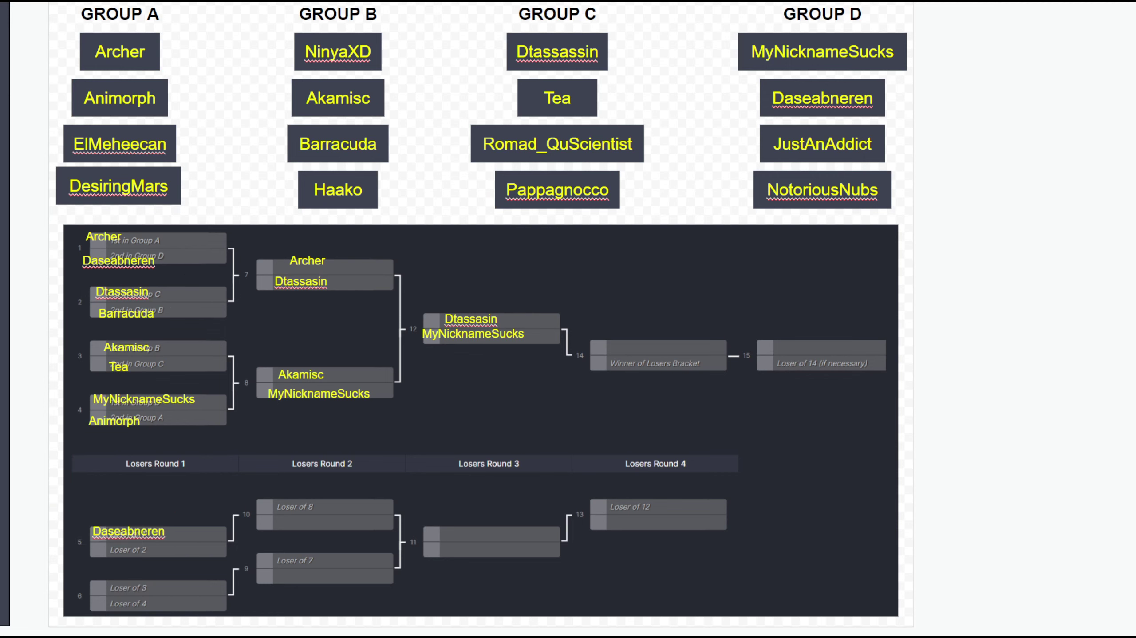
drag(129, 531, 151, 537)
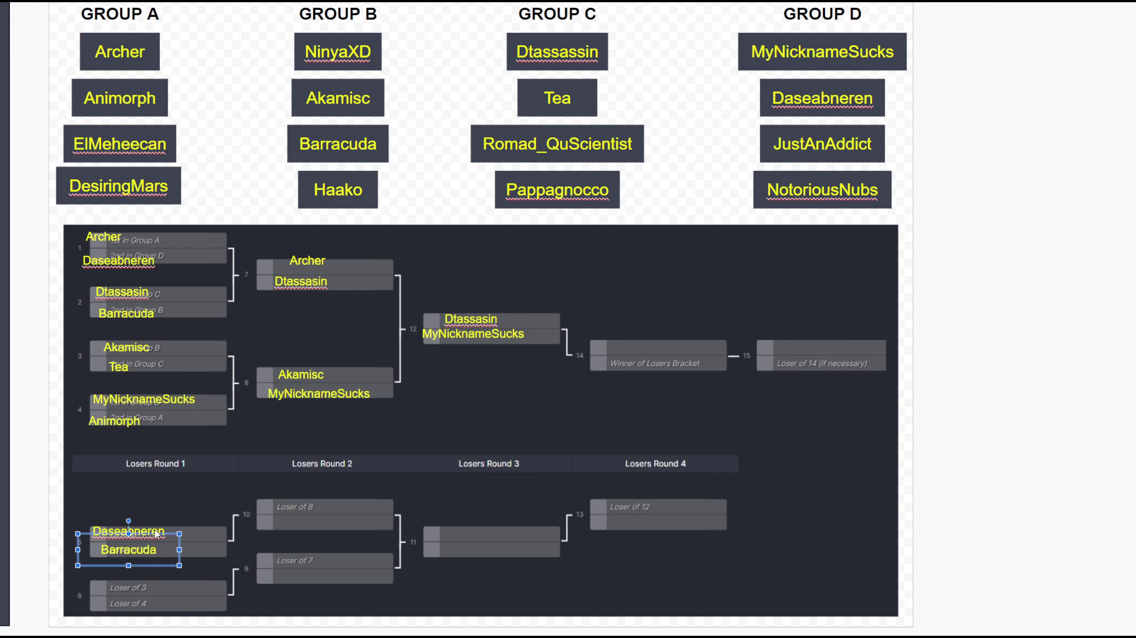
key(Escape)
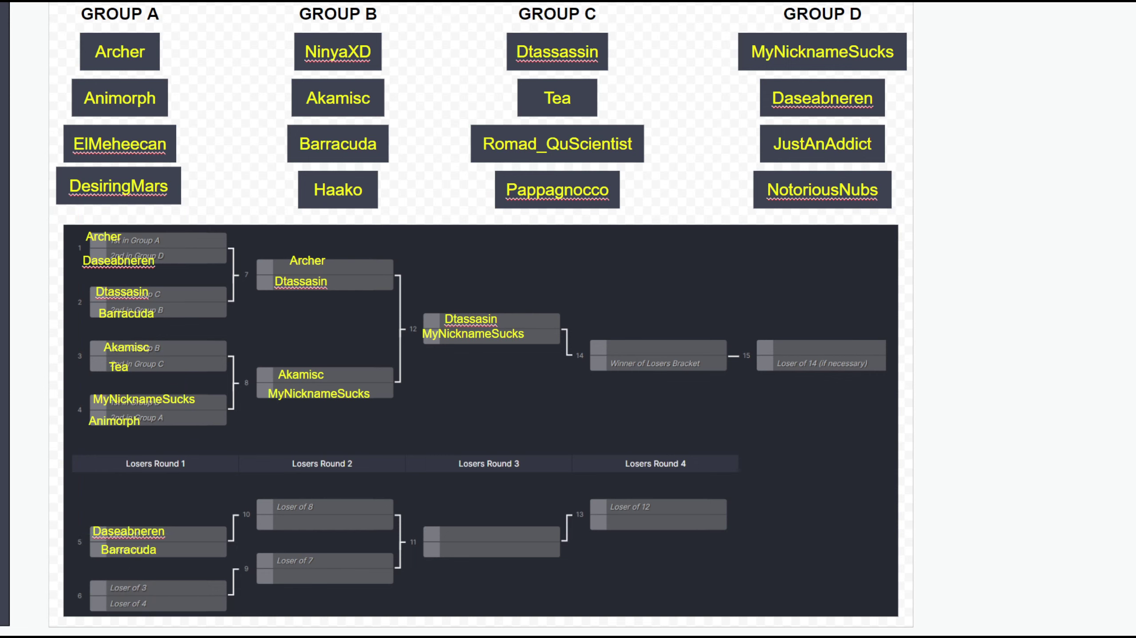
mouse_move(108, 501)
mouse_down()
mouse_move(156, 595)
mouse_move(143, 589)
mouse_up()
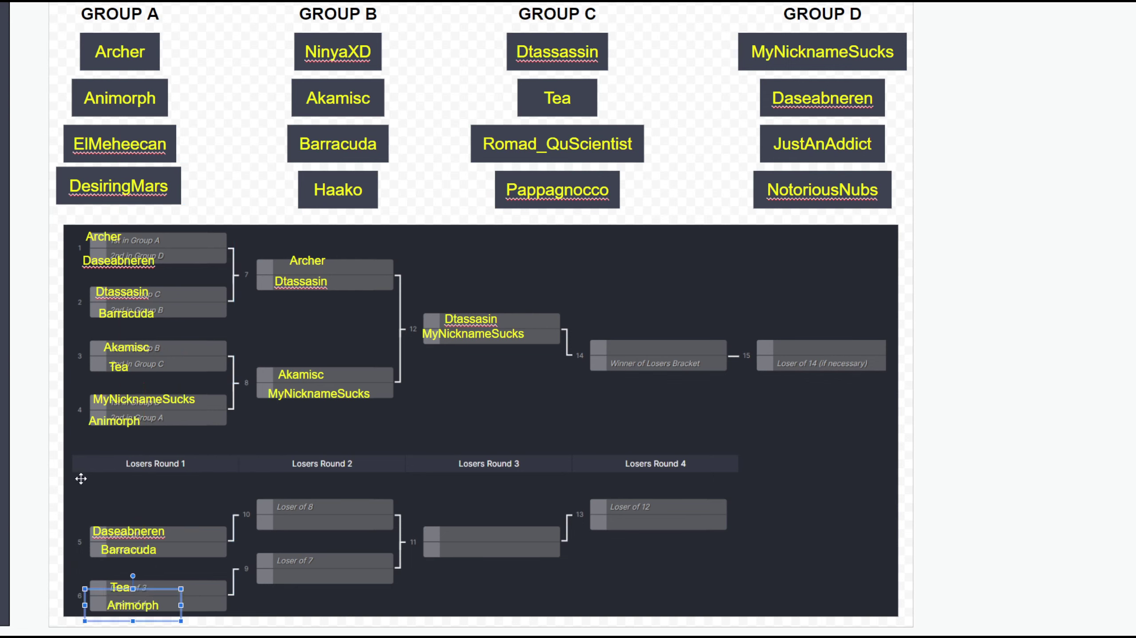
key(Escape)
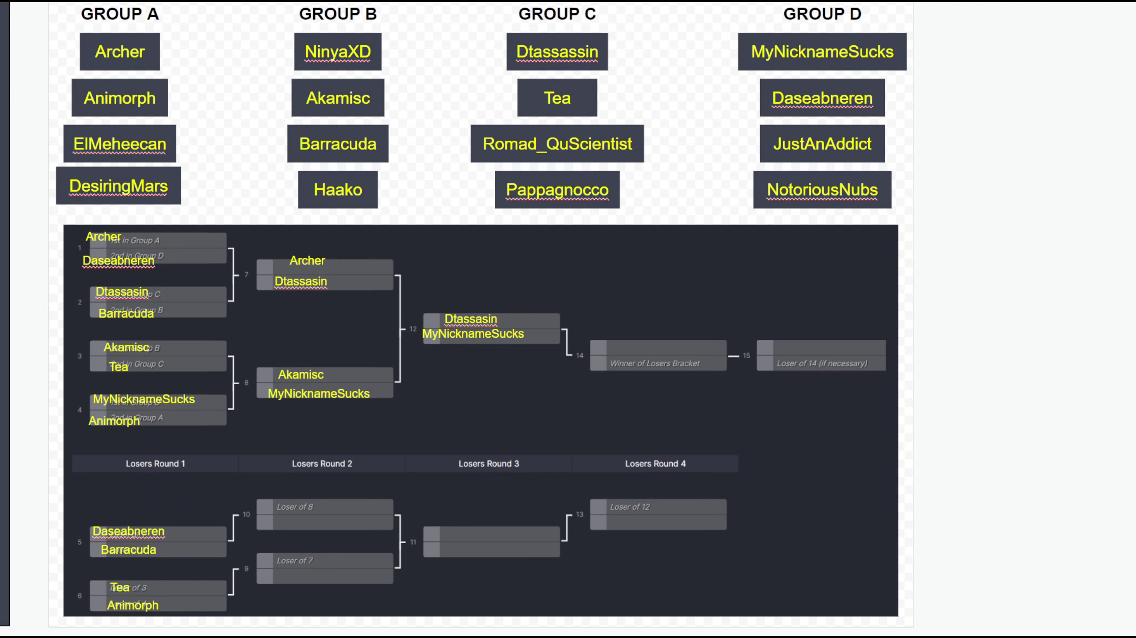
mouse_move(129, 531)
mouse_down()
mouse_move(286, 509)
mouse_move(295, 497)
mouse_move(331, 506)
mouse_up()
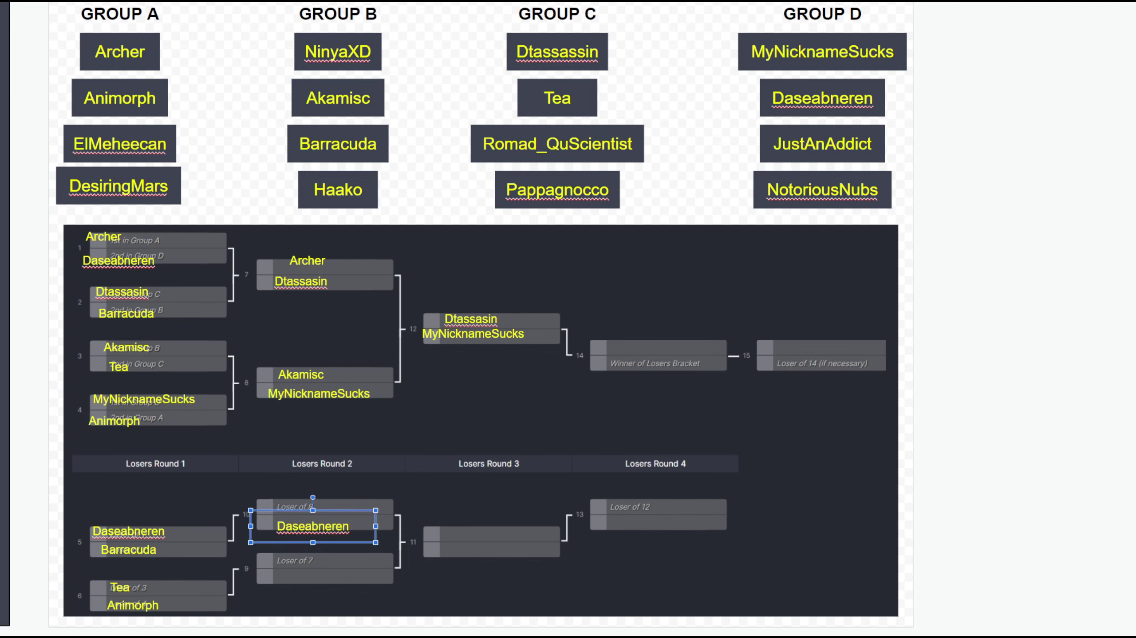
drag(209, 405, 309, 561)
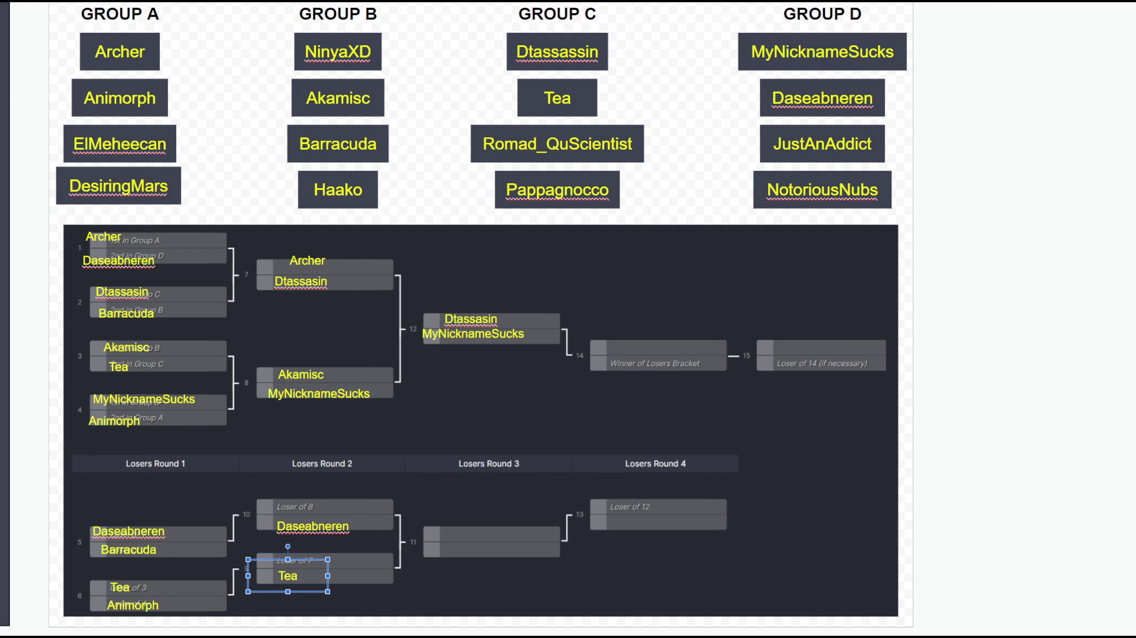
click(118, 493)
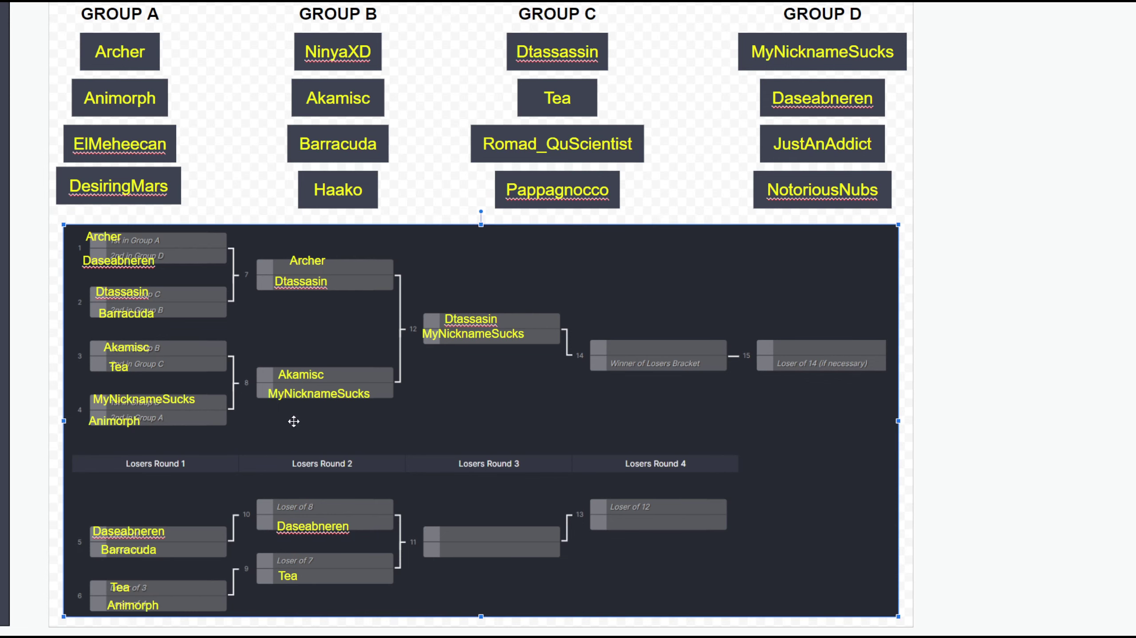
Duplicate Archer into match 9's top slot and Akamisc into match 10's top slot.
click(314, 281)
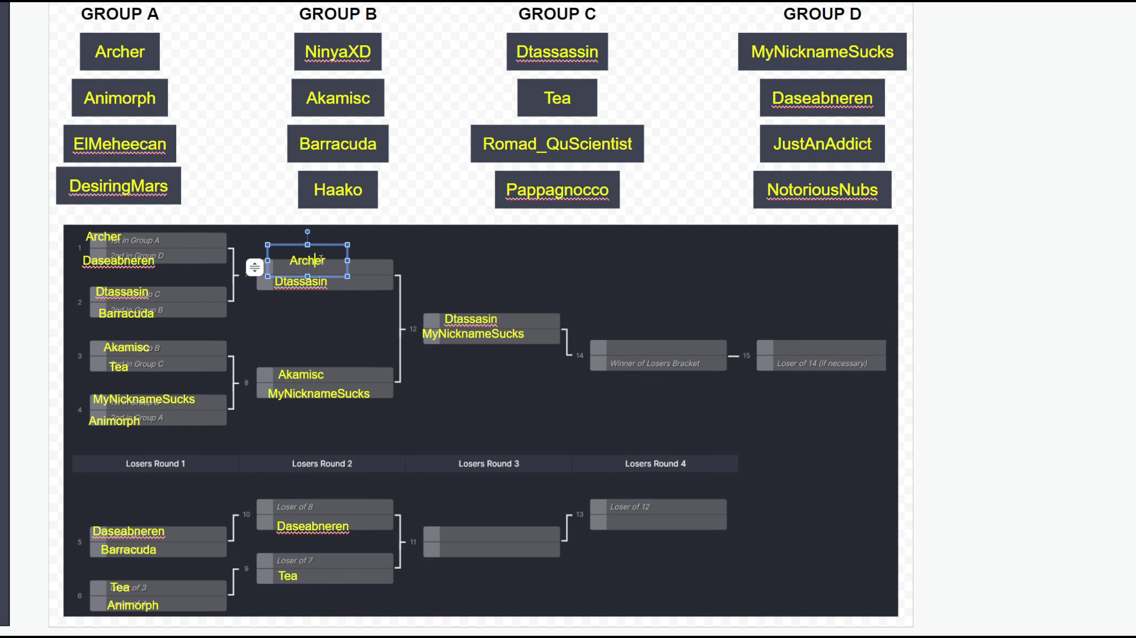
key(super+d)
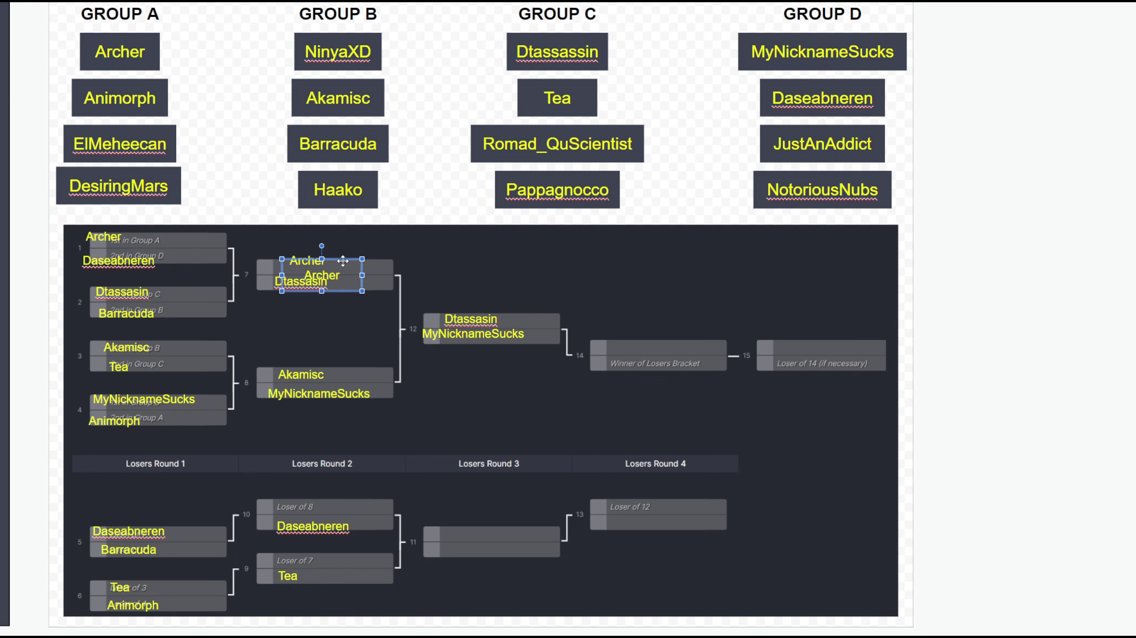
mouse_move(344, 266)
mouse_down()
mouse_move(360, 489)
mouse_move(324, 502)
mouse_up()
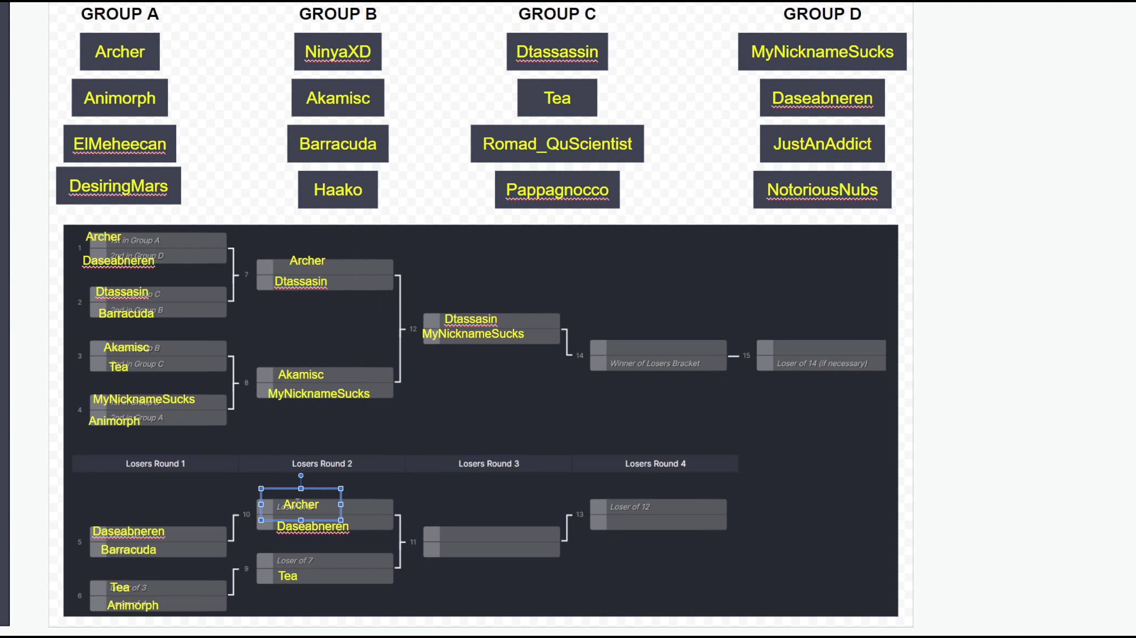
drag(323, 496, 335, 550)
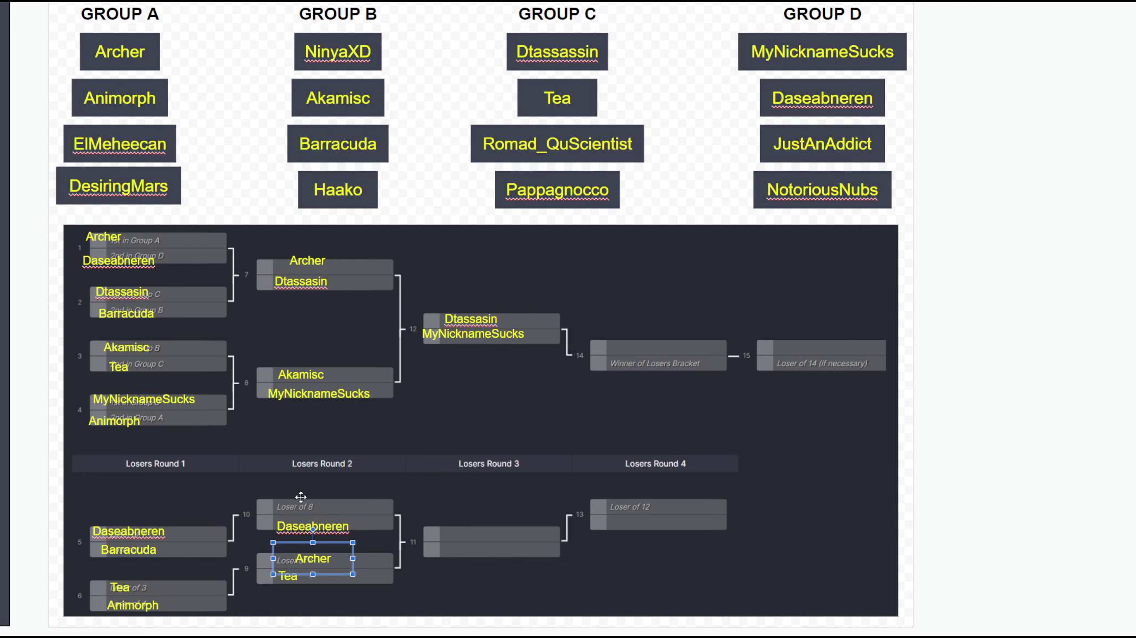
click(312, 380)
key(ctrl+d)
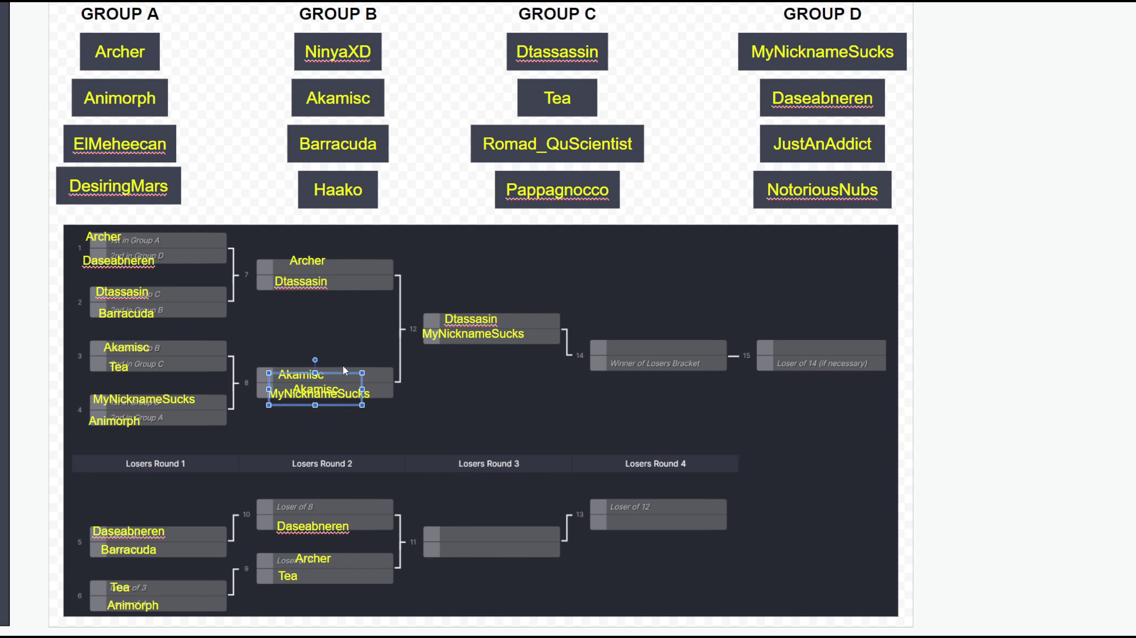
drag(343, 375, 340, 479)
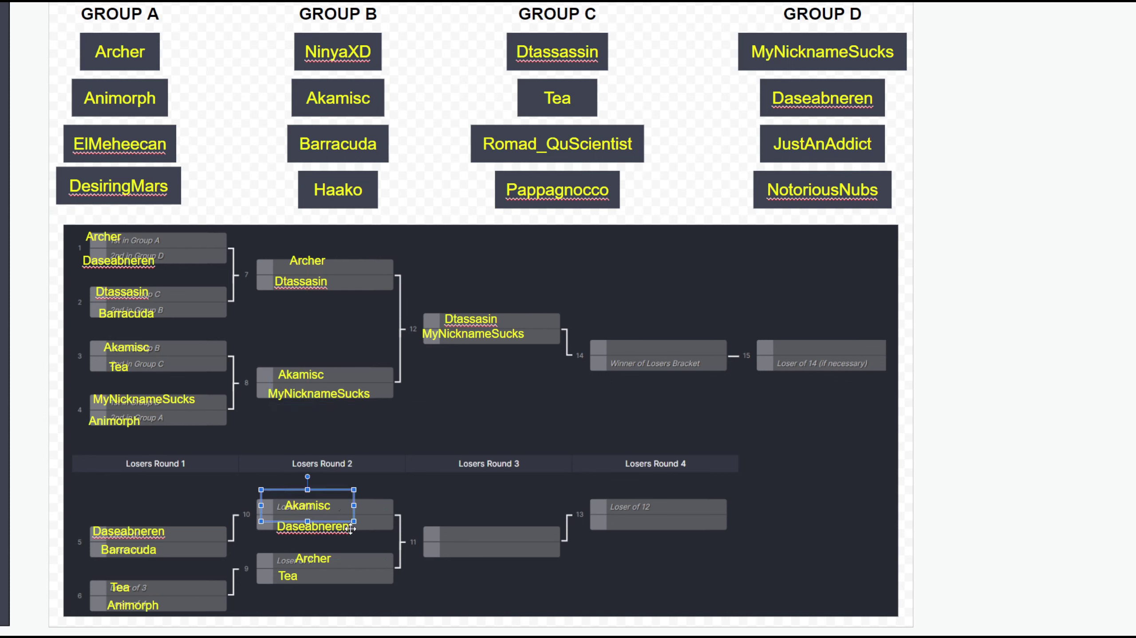
click(315, 564)
key(ctrl+d)
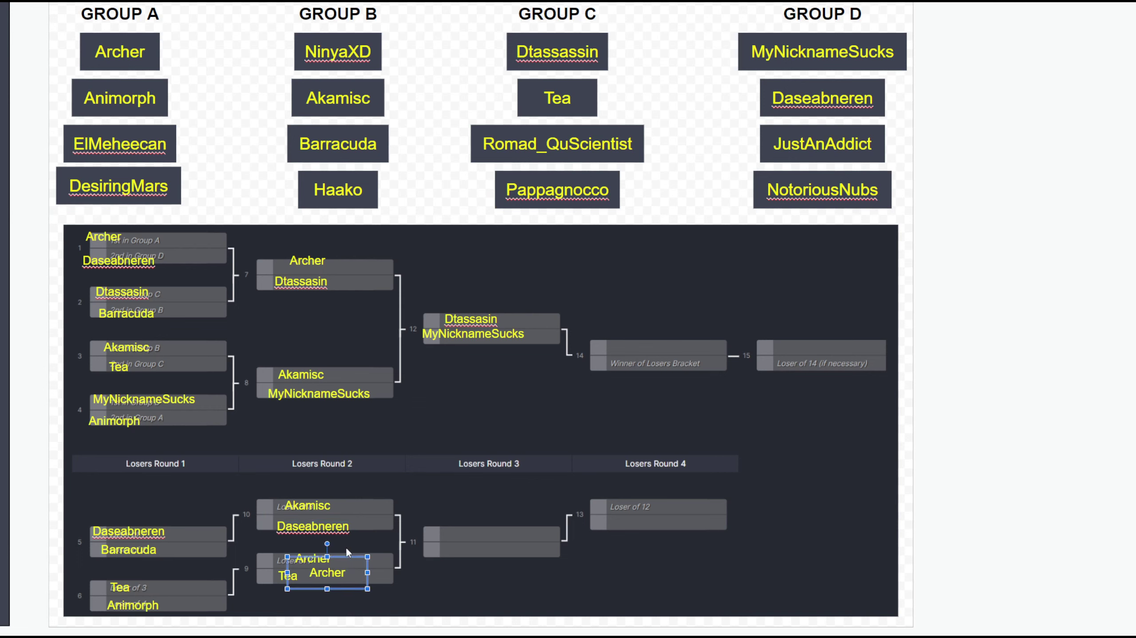
drag(351, 558, 484, 537)
click(315, 514)
key(ctrl+d)
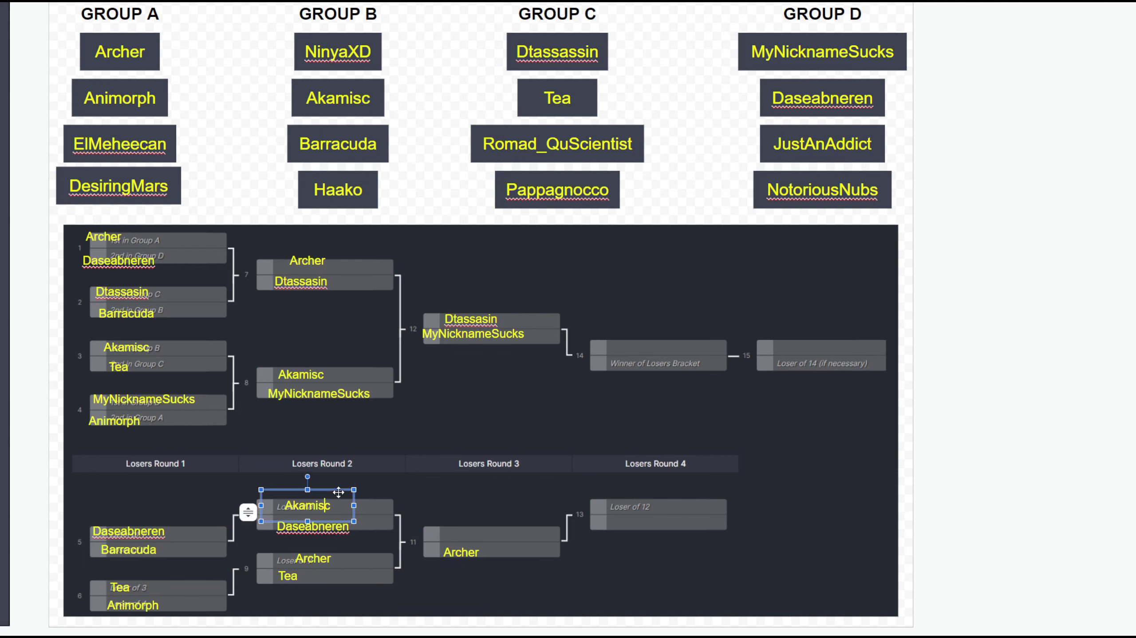
drag(352, 501, 487, 520)
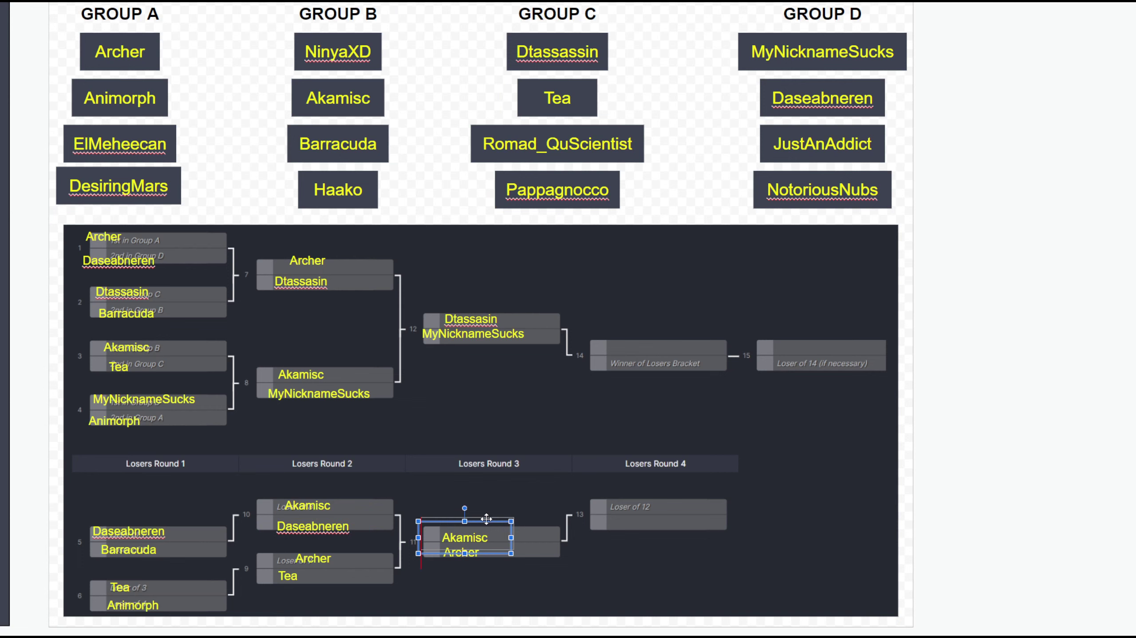
Advance a copy of Akamisc from match 11 into match 13.
double_click(486, 520)
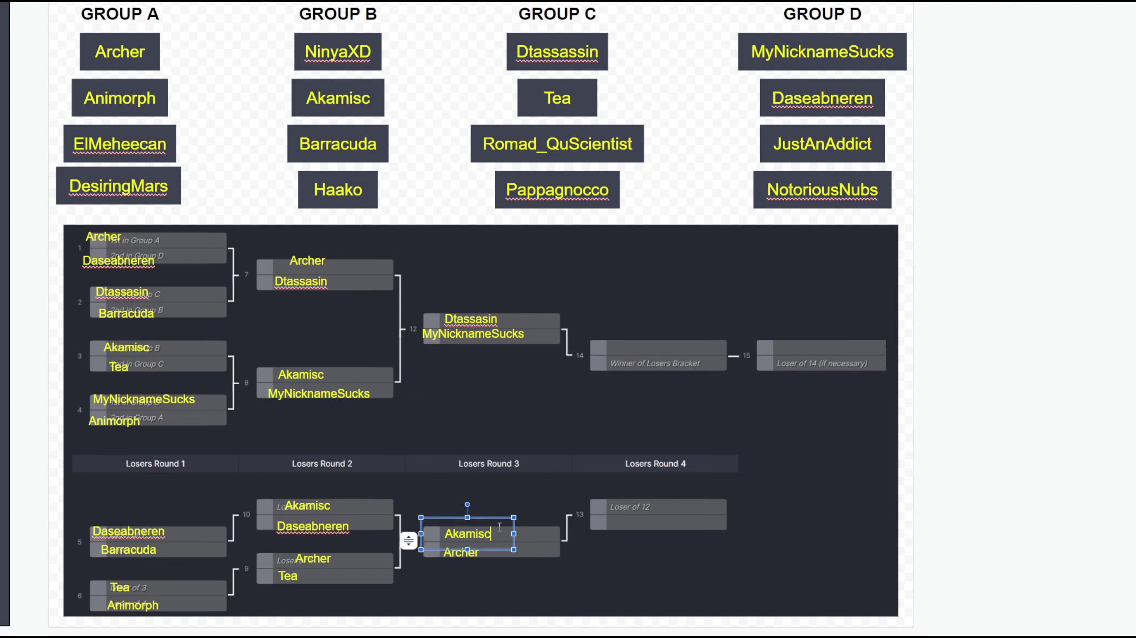
key(Escape)
key(super+d)
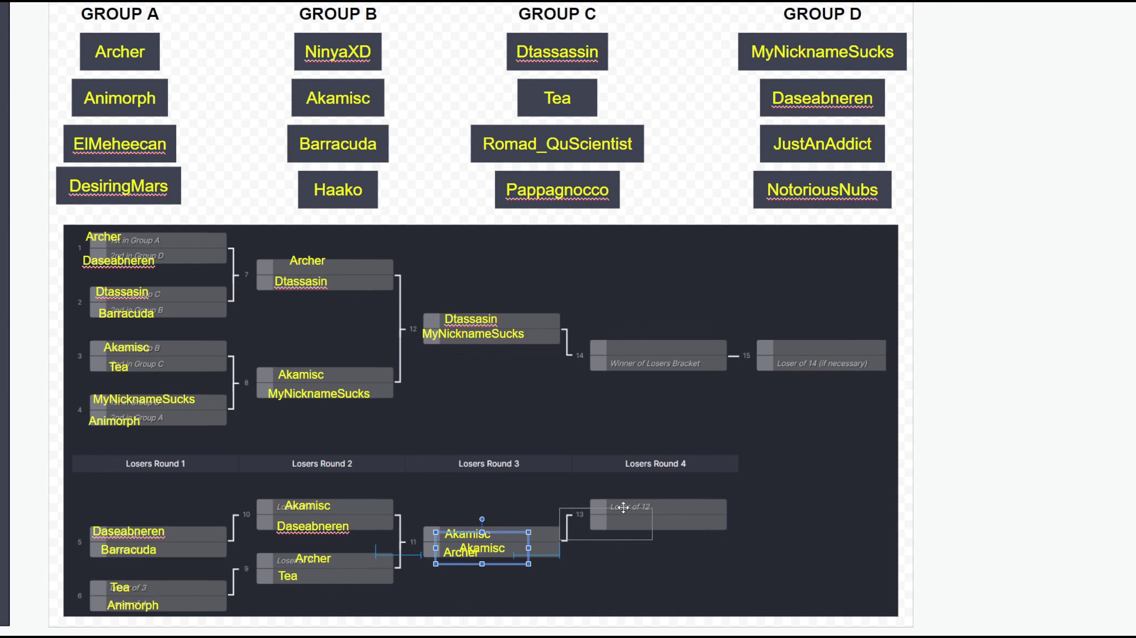
mouse_move(624, 507)
mouse_down()
mouse_move(650, 489)
mouse_move(659, 509)
mouse_up()
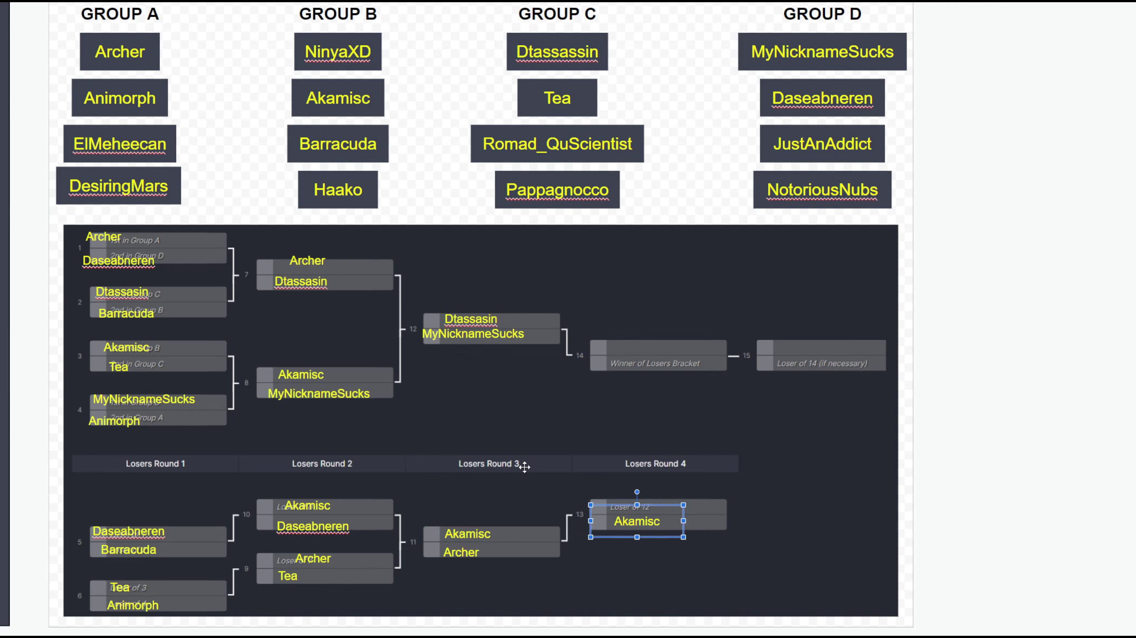
Advance Dtassasin from match 12 into the grand final, match 14.
click(534, 485)
click(482, 320)
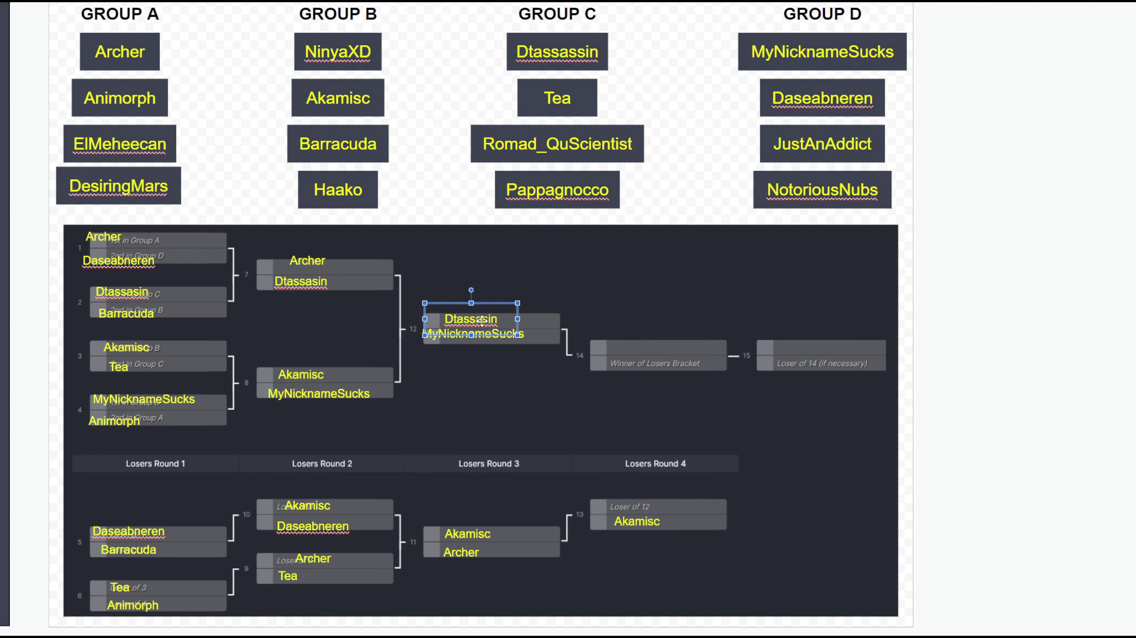
key(ctrl+d)
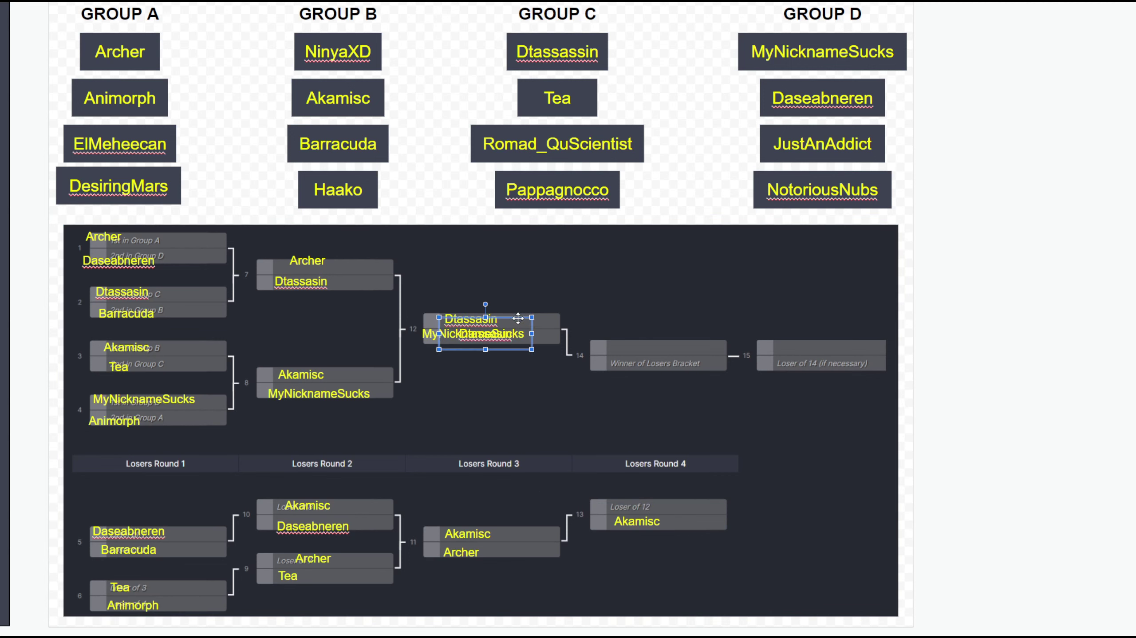
drag(517, 319, 663, 332)
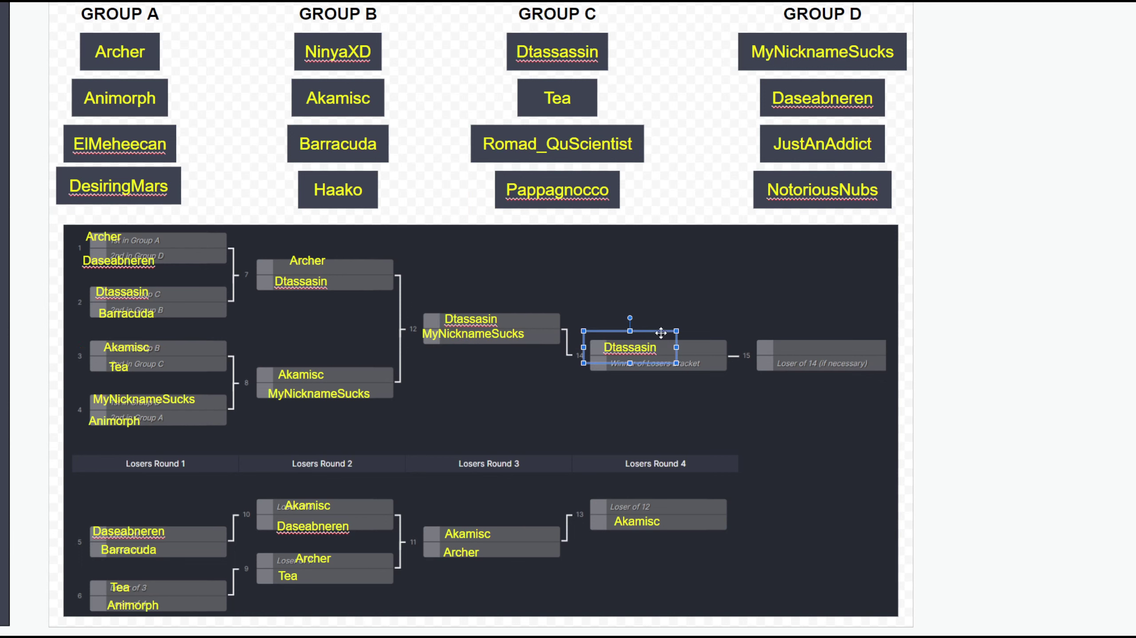
Duplicate MyNicknameSucks from match 12 into match 13's top slot, undoing an accidental paste.
click(477, 335)
click(483, 335)
key(ctrl+v)
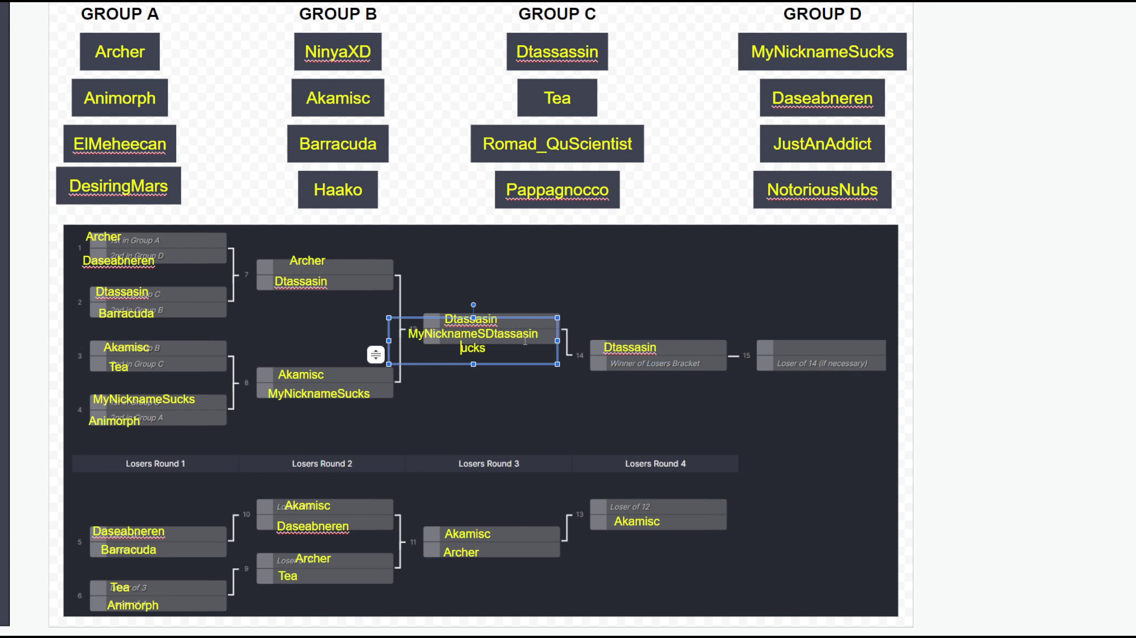
key(ctrl+z)
key(Escape)
key(ctrl+d)
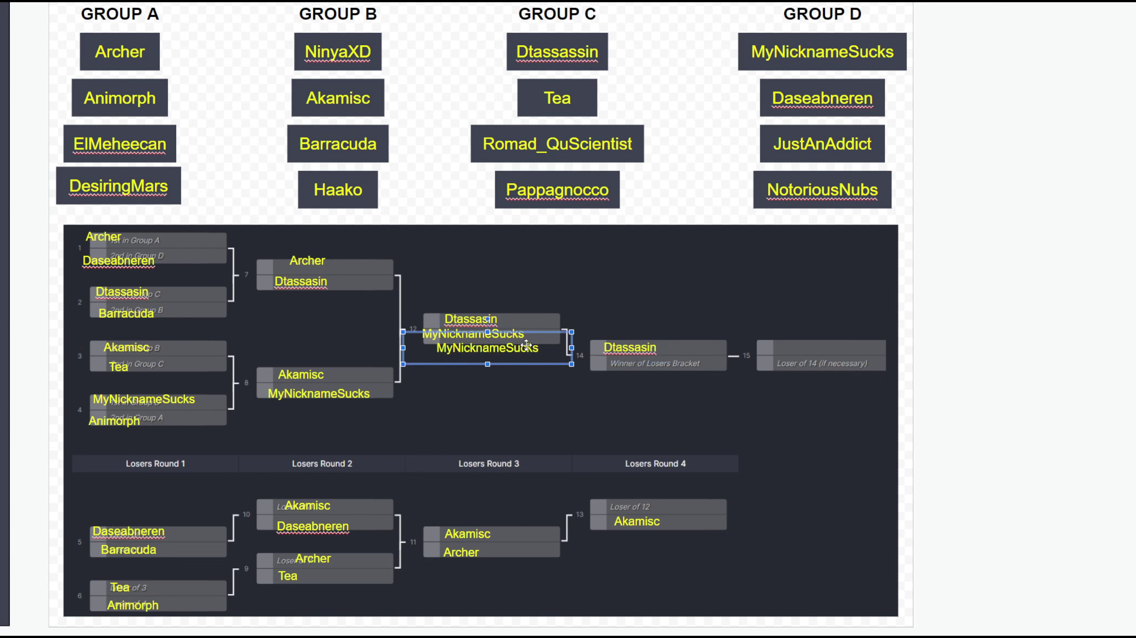
drag(520, 331, 672, 493)
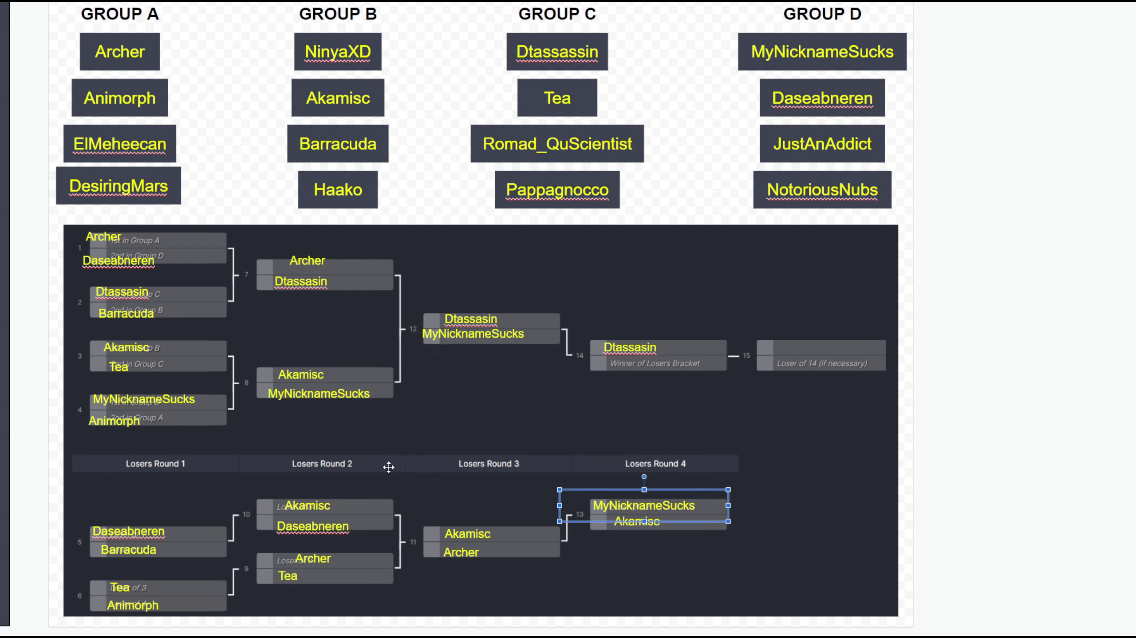
click(757, 482)
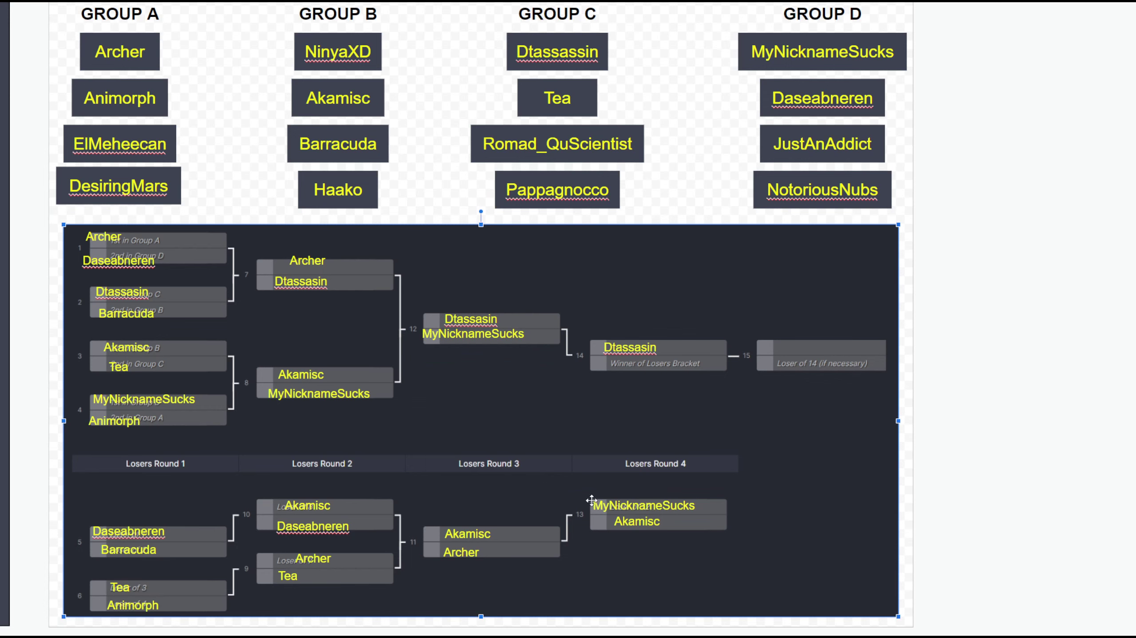
click(638, 530)
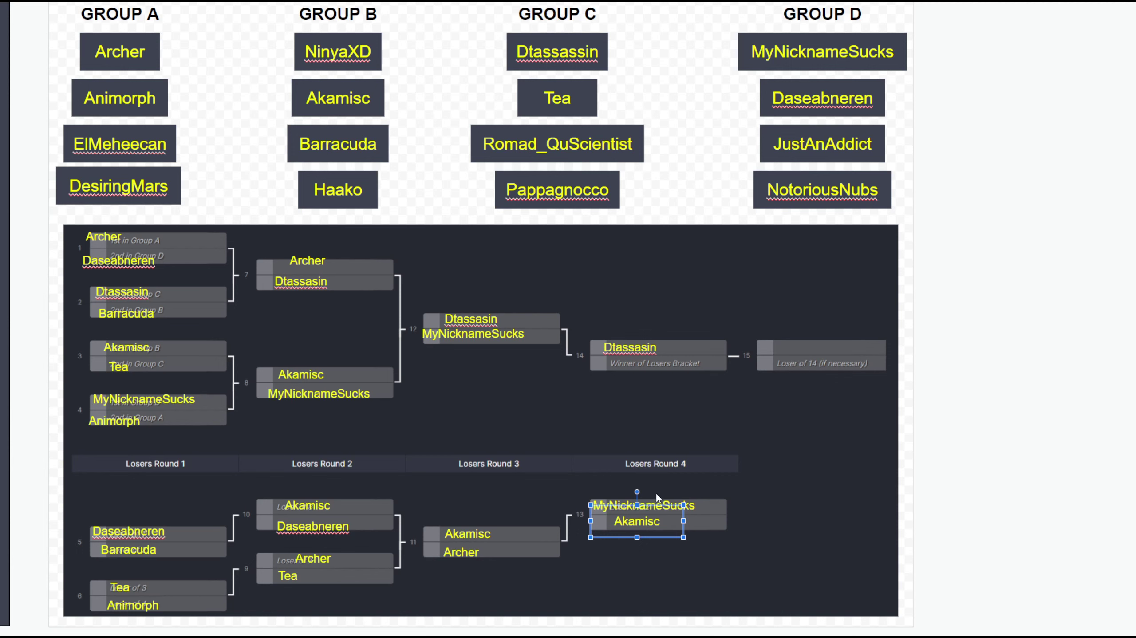
key(ctrl+d)
mouse_move(670, 521)
mouse_down()
mouse_move(737, 461)
mouse_move(759, 420)
mouse_move(654, 360)
mouse_up()
click(595, 427)
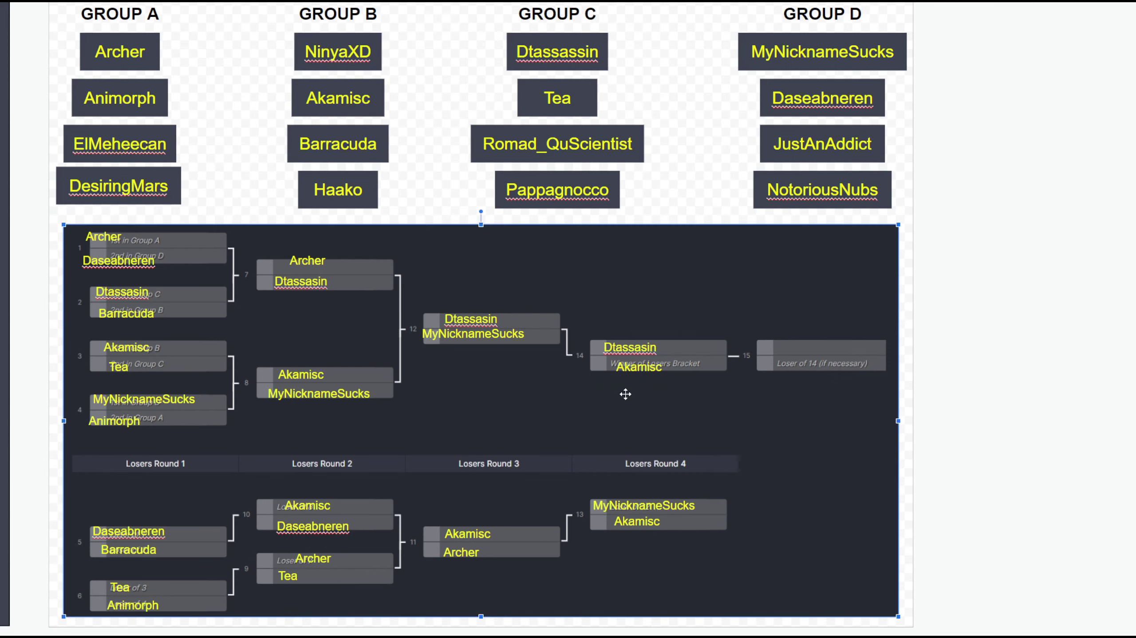